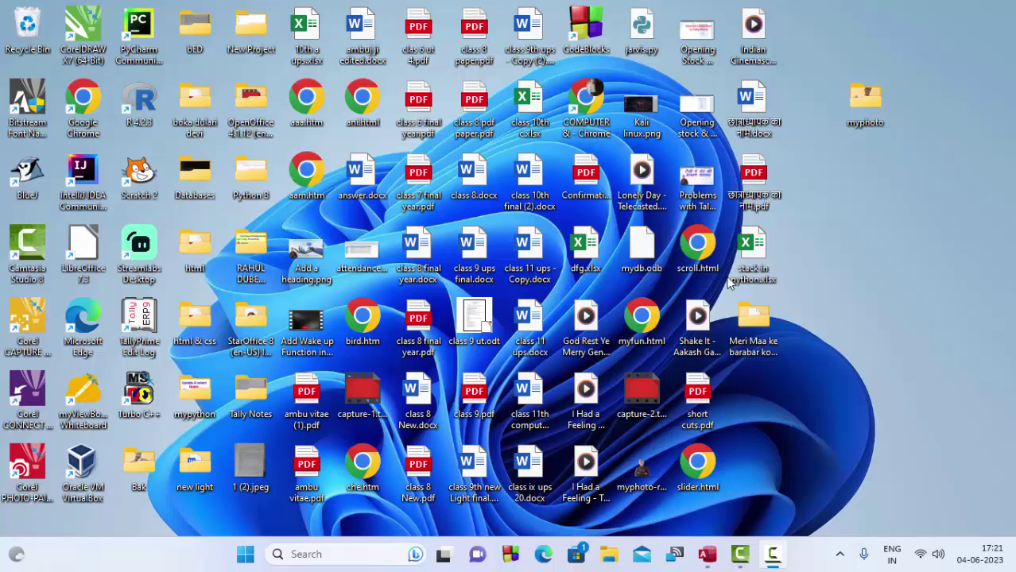
Step: Refresh the desktop and delete the capture-2.trec recording file
right_click(871, 246)
click(844, 279)
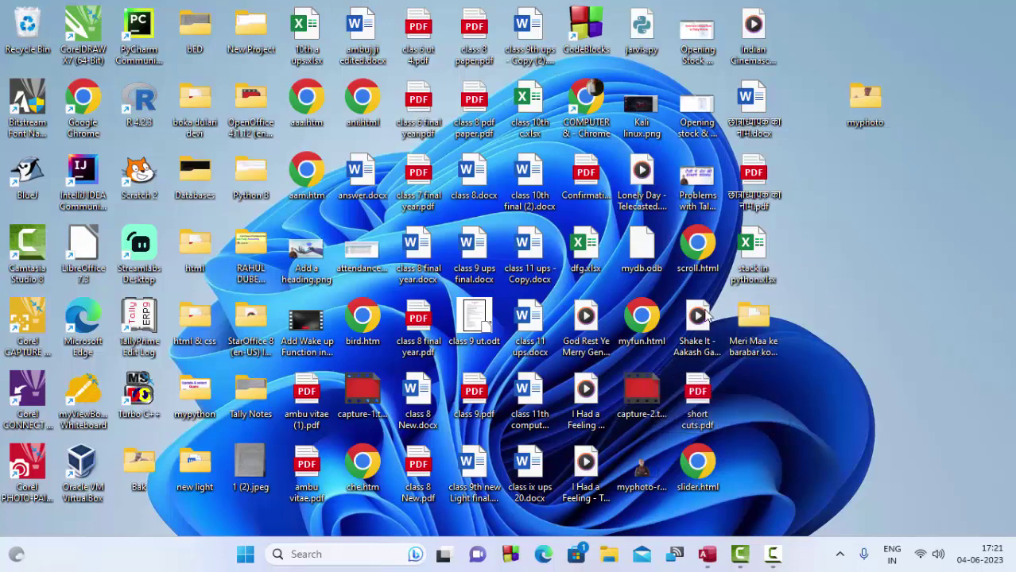
click(634, 391)
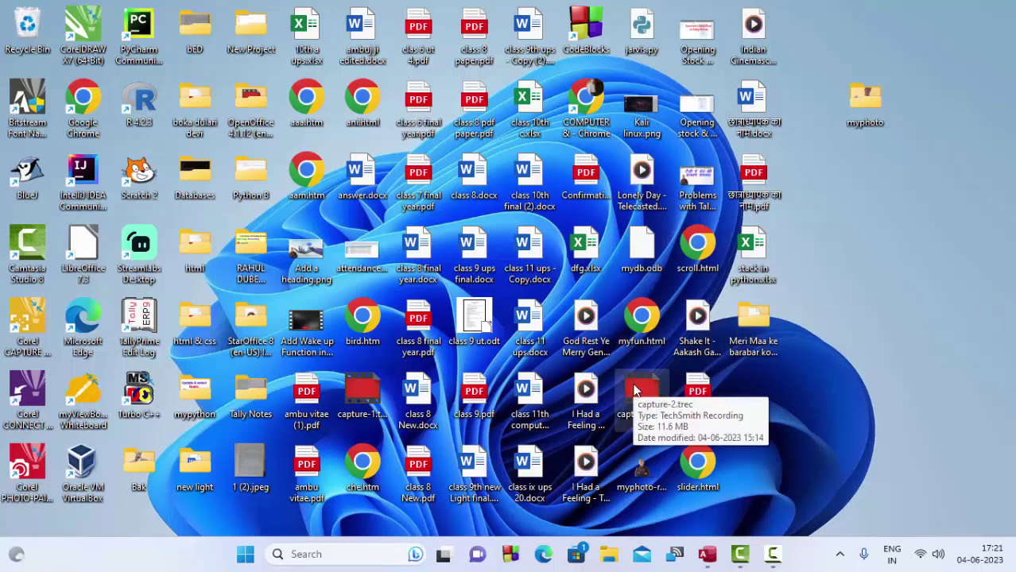
key(Delete)
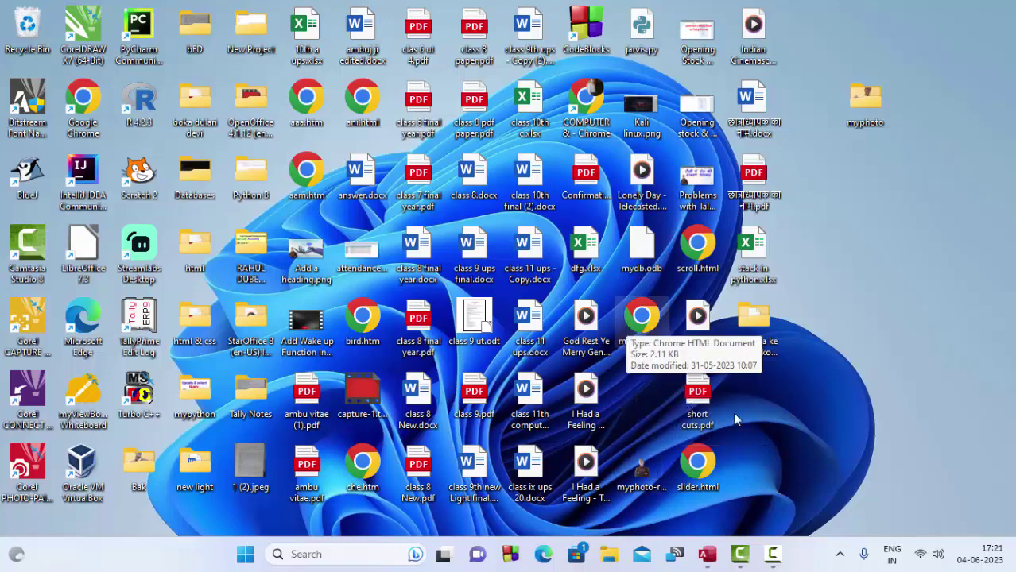
Step: Bring back the Database122 window and switch its Table1 to Design View
click(707, 554)
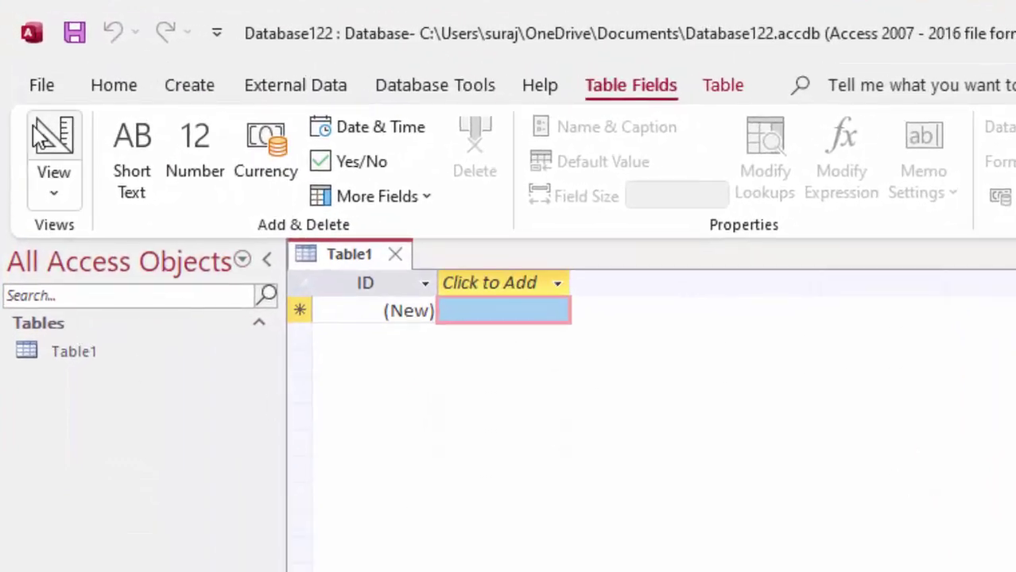
click(54, 188)
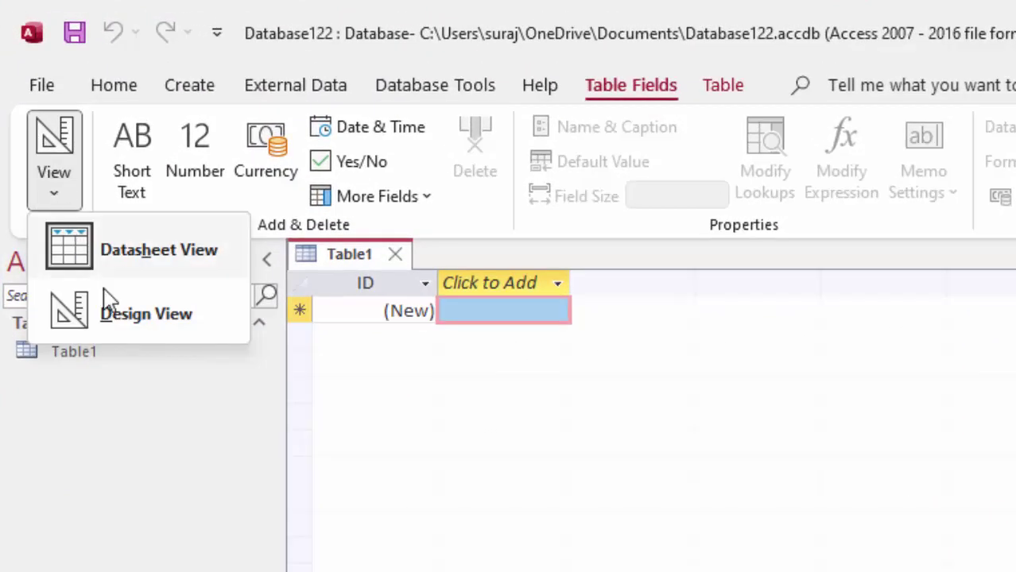
click(149, 329)
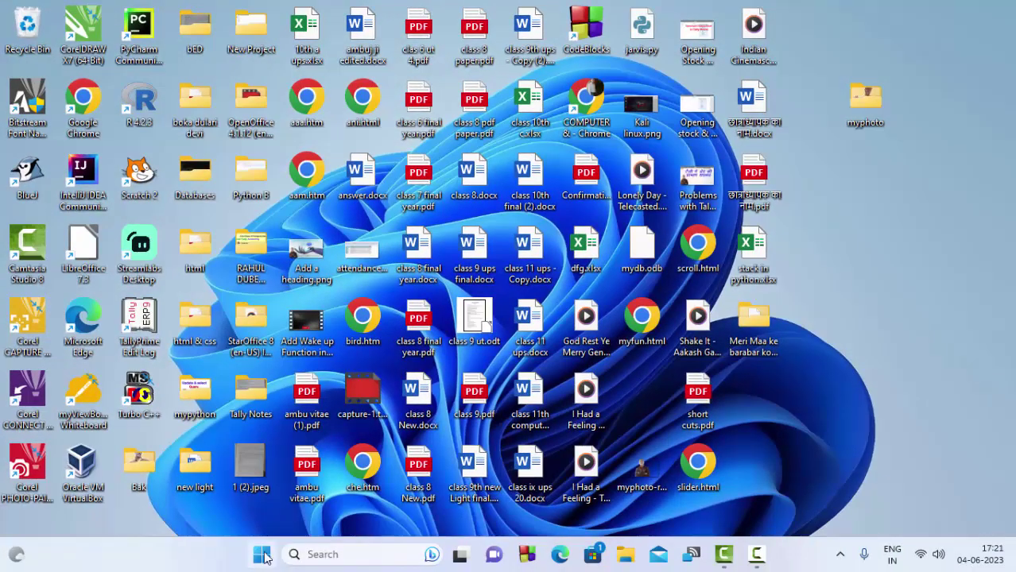
Step: Launch Microsoft Access by searching 'access' from the Start menu
click(264, 556)
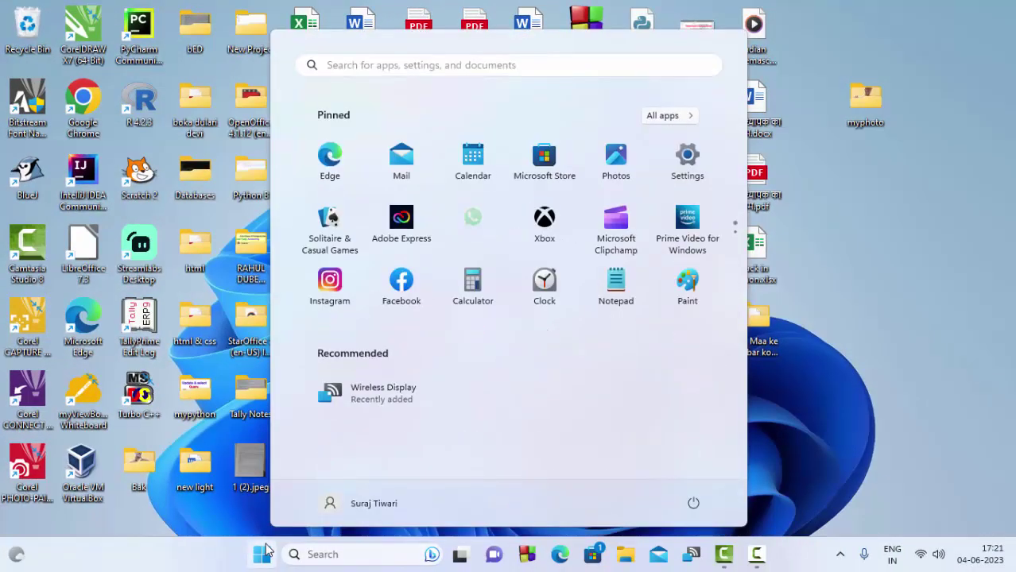
text(ac)
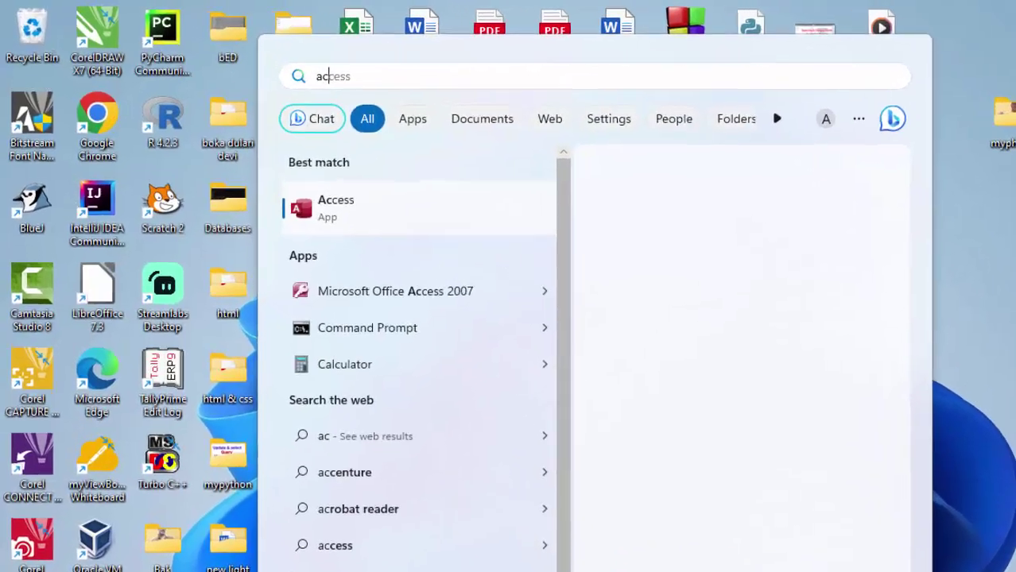
text(cess)
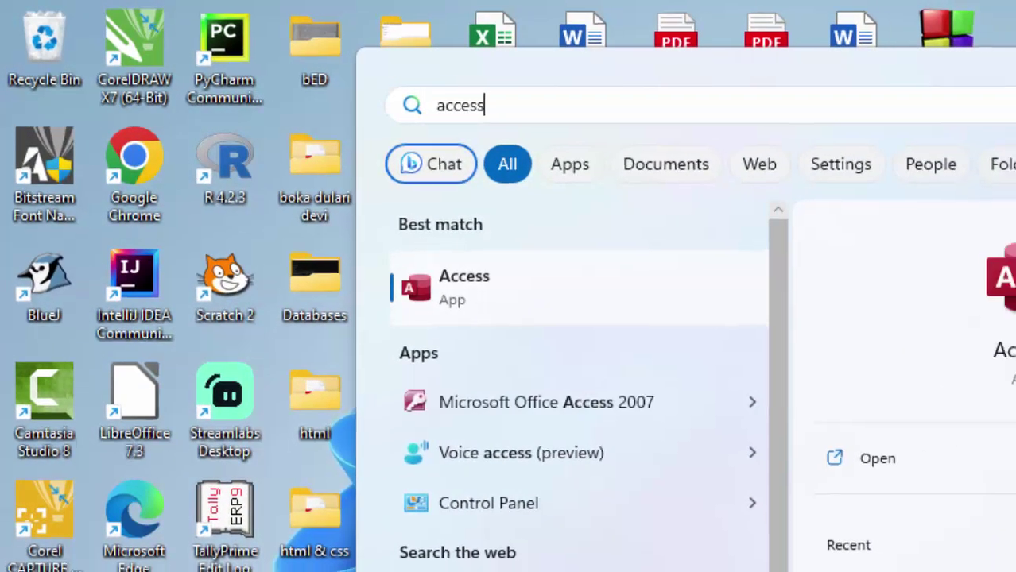
key(Return)
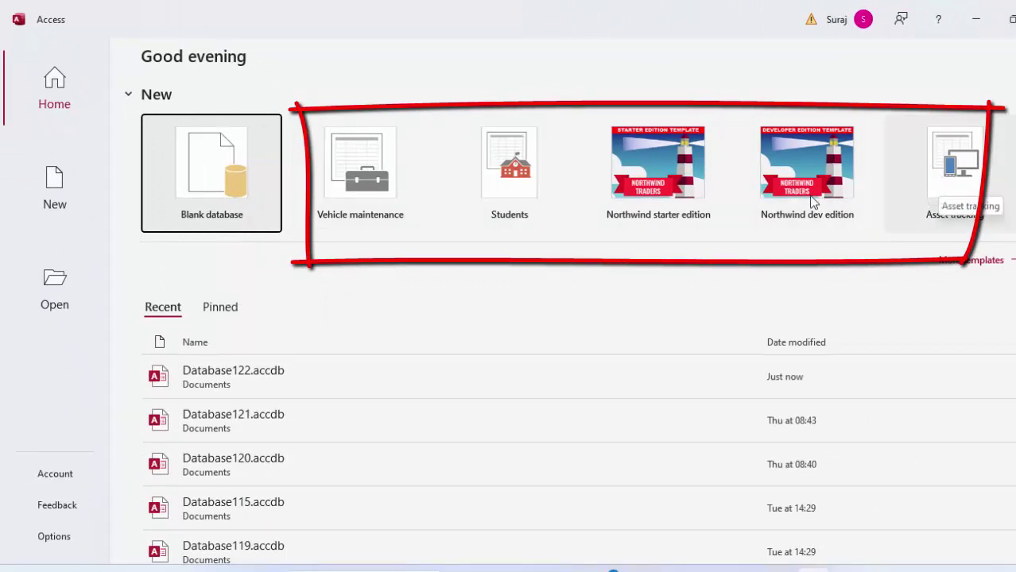
Step: Create a new database from the Students template
click(519, 162)
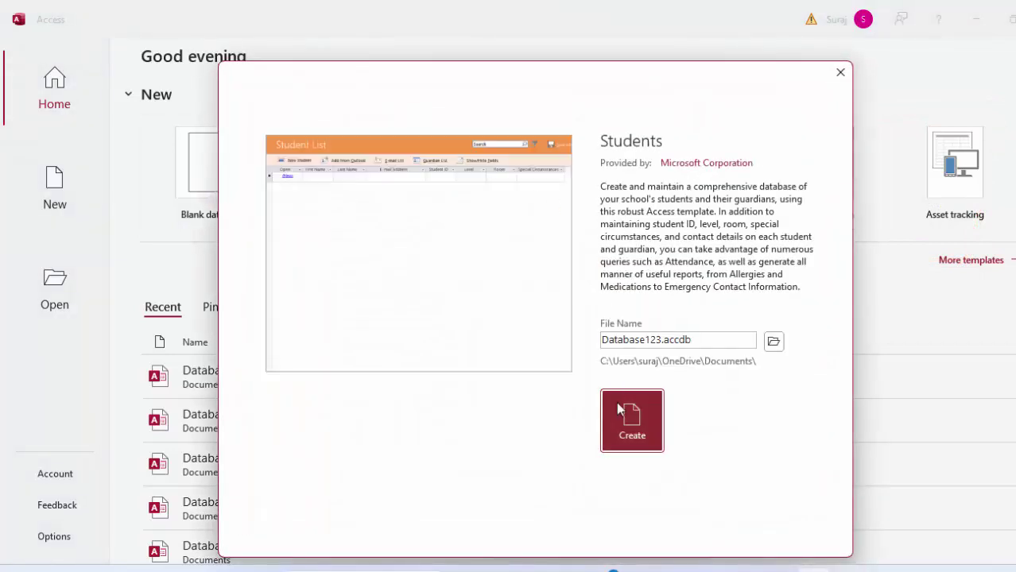
click(620, 410)
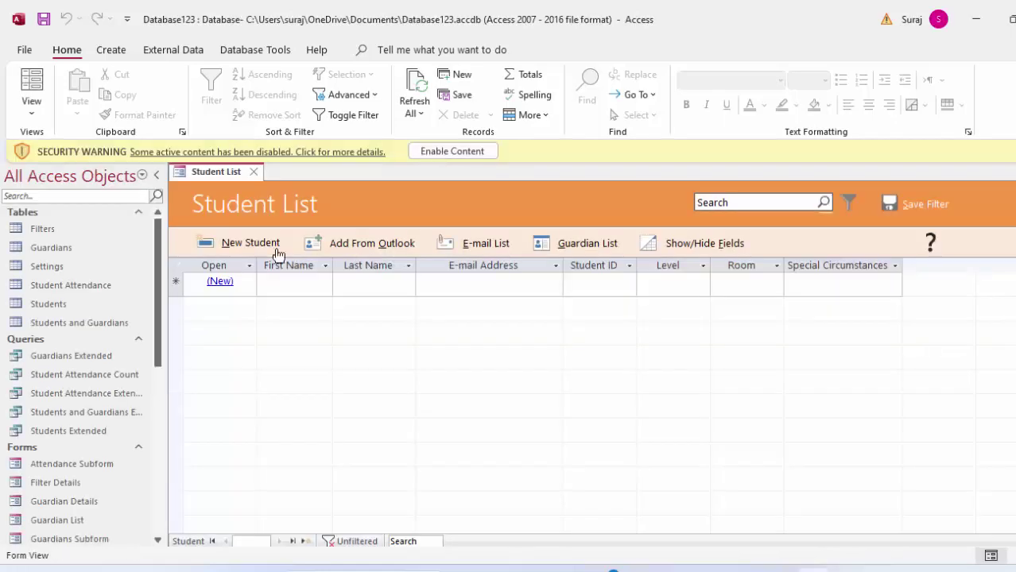
Step: Enable content, browse the All Students report and Guardians Extended query, then close Student List
click(457, 153)
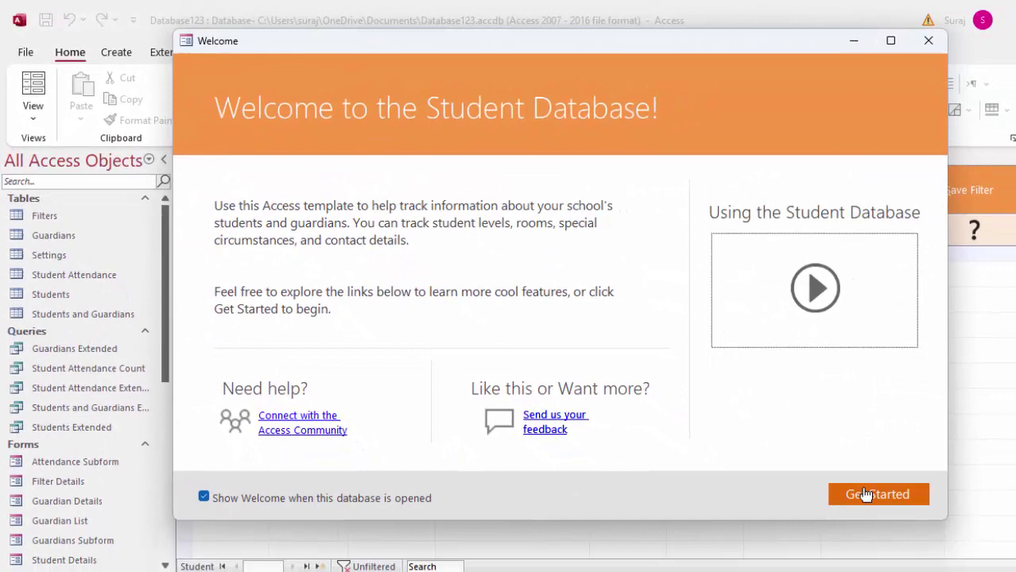
click(864, 494)
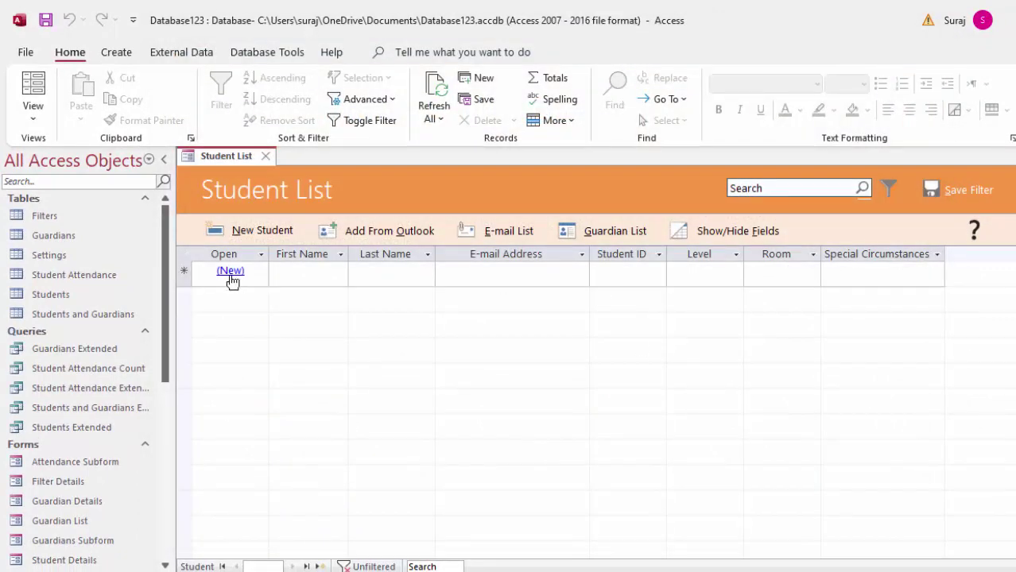
scroll(90, 228, down, 2)
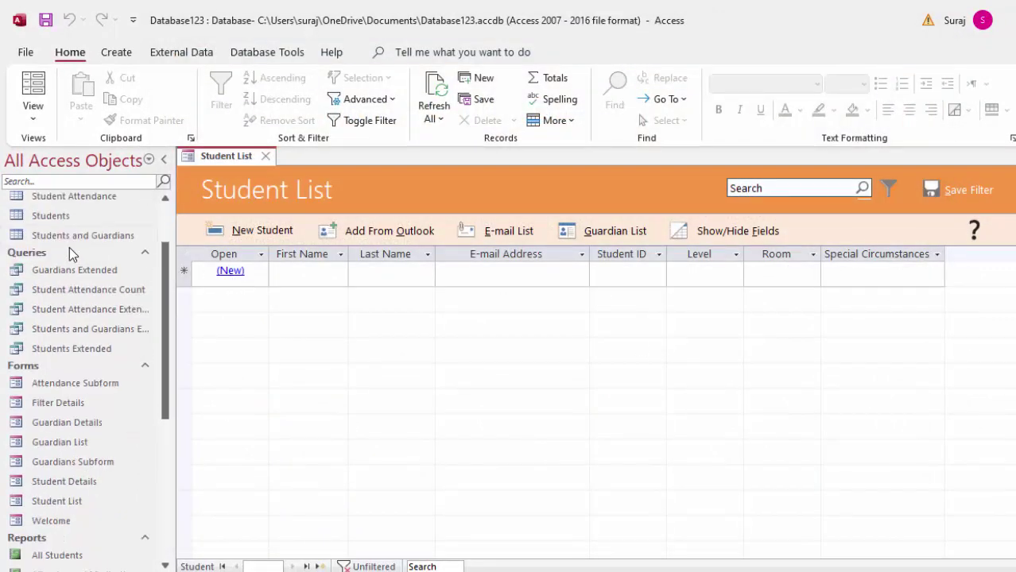
scroll(69, 247, down, 2)
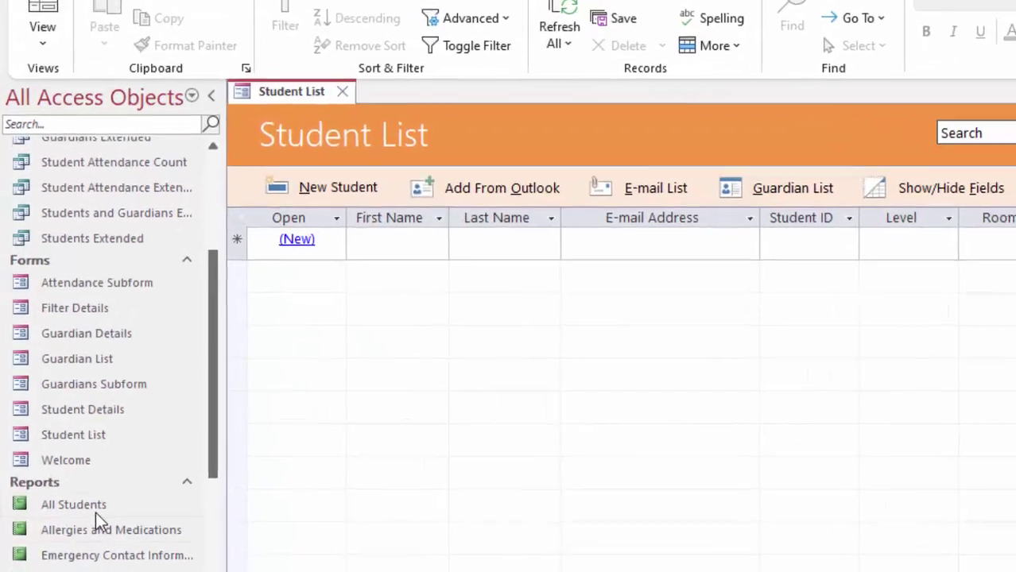
click(77, 480)
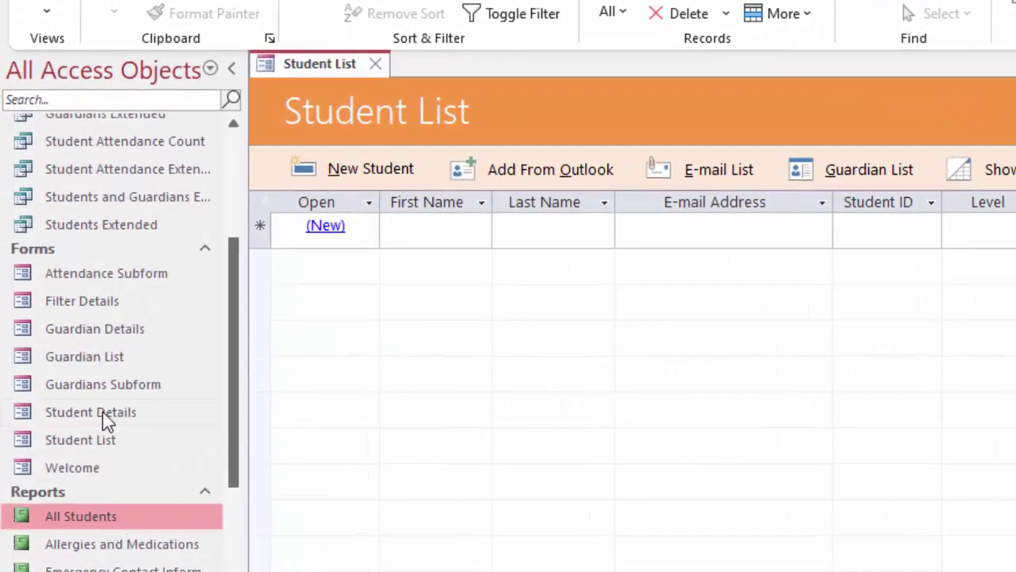
scroll(103, 417, up, 3)
click(122, 341)
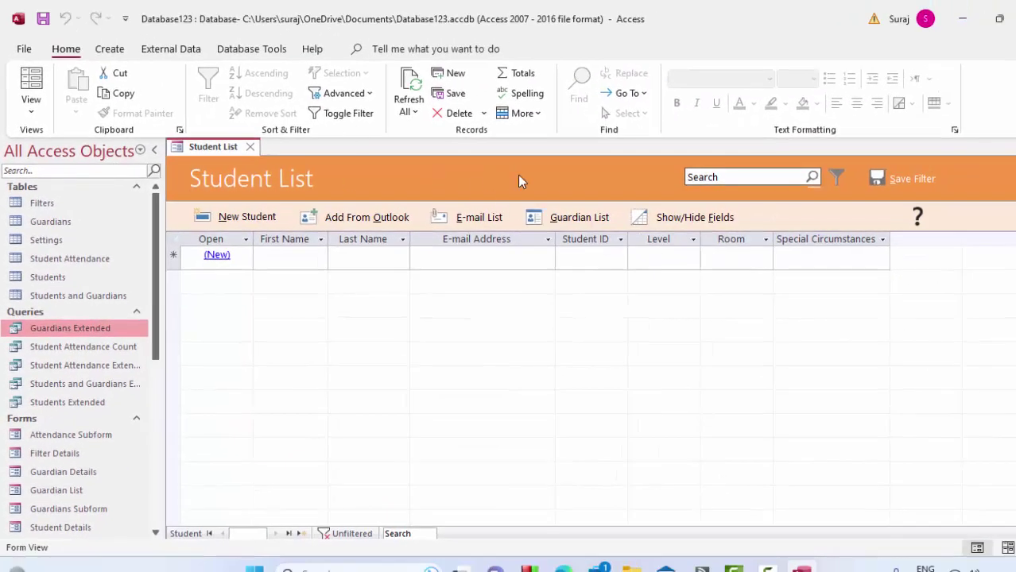
click(250, 148)
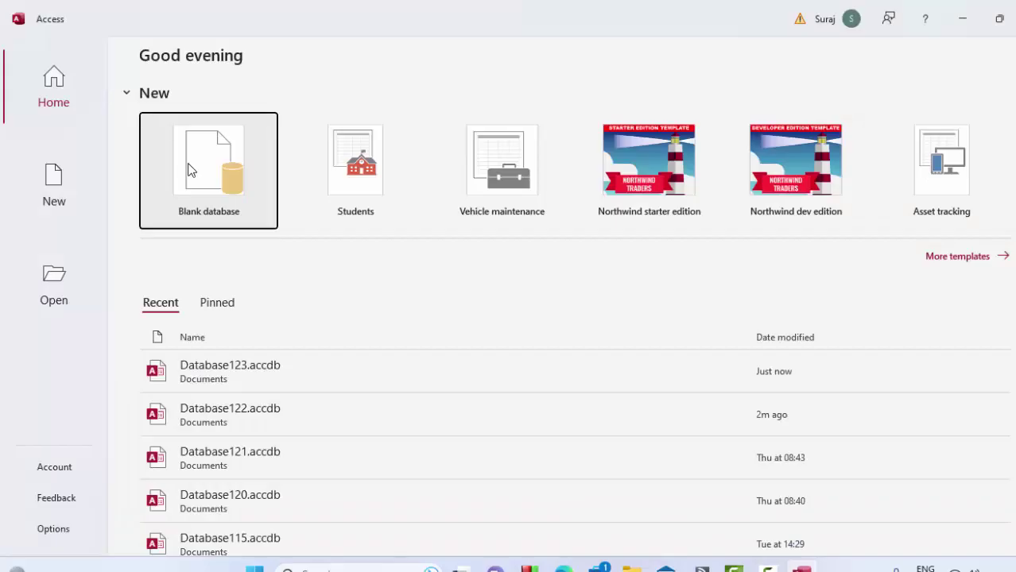
Step: Create a blank database, switch Table1 to Design View and clear the default table name
click(191, 169)
click(628, 270)
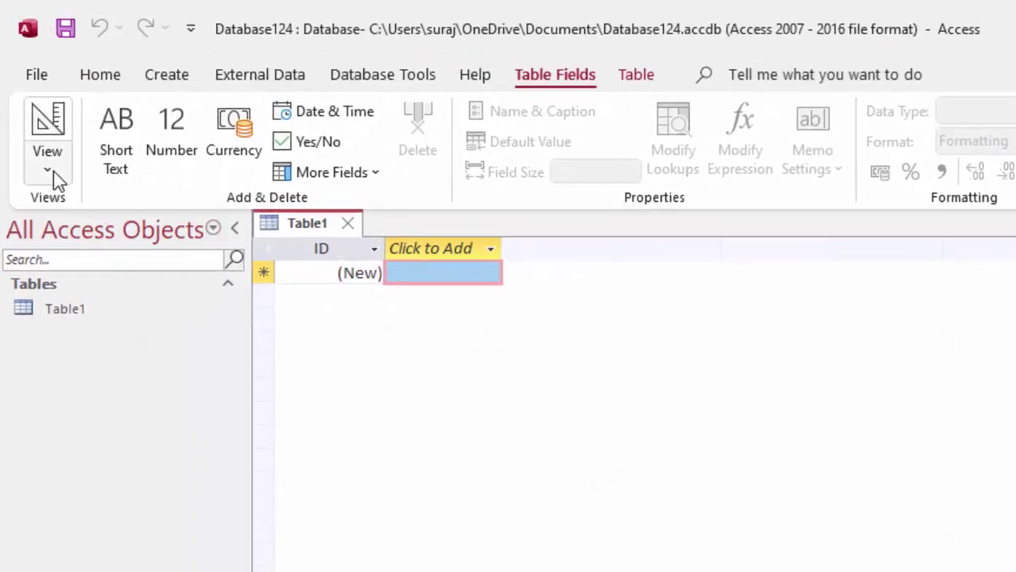
click(48, 170)
click(80, 275)
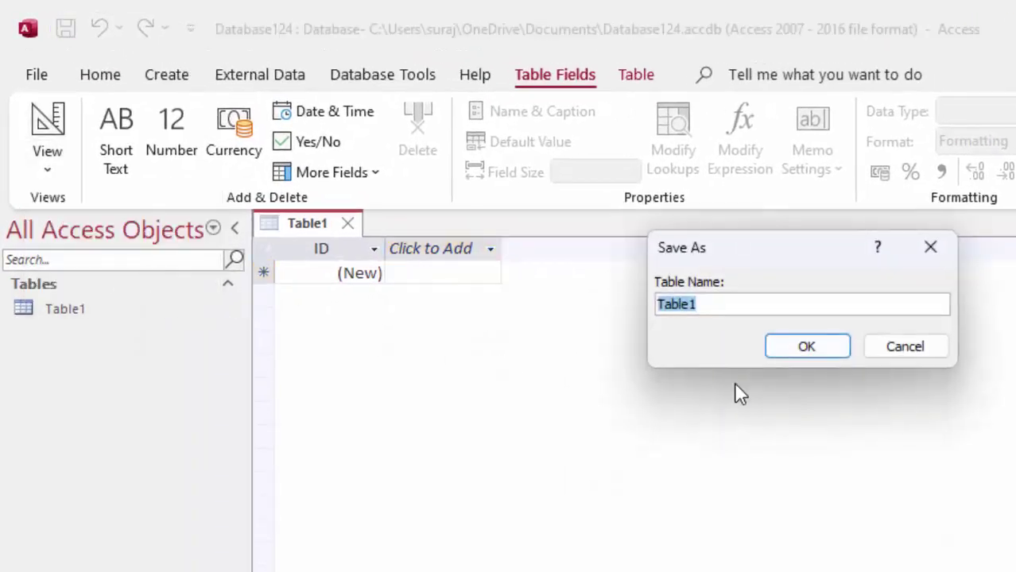
key(BackSpace)
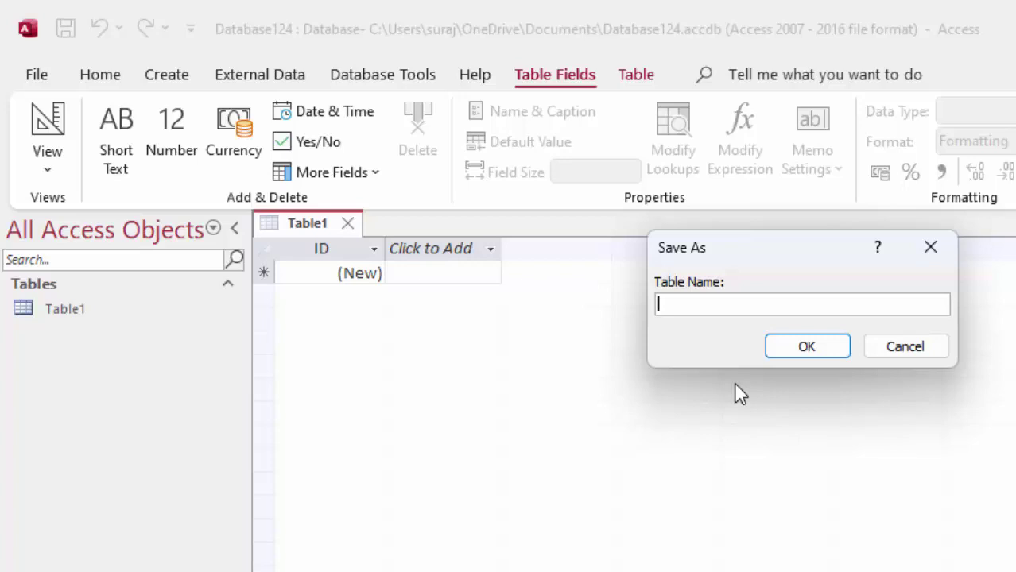
Step: Save the table as Option and add a Name_of_students Short Text field
text(Option)
key(Return)
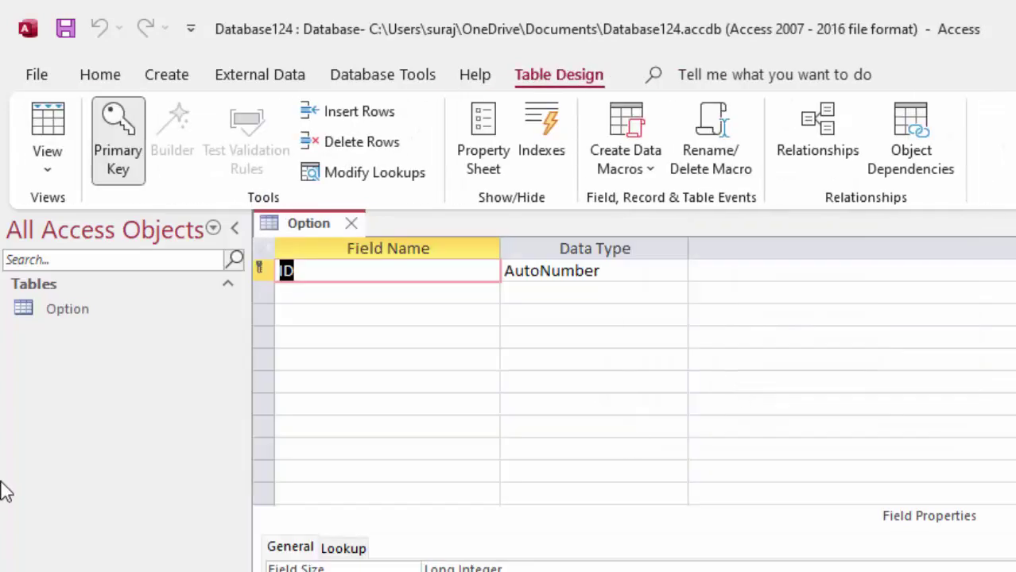
click(312, 302)
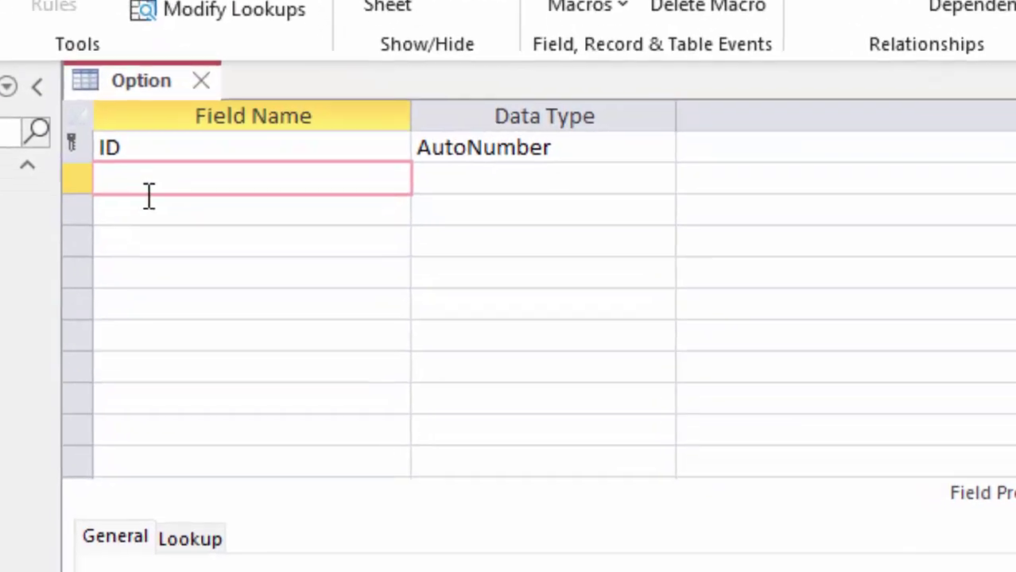
text(Name)
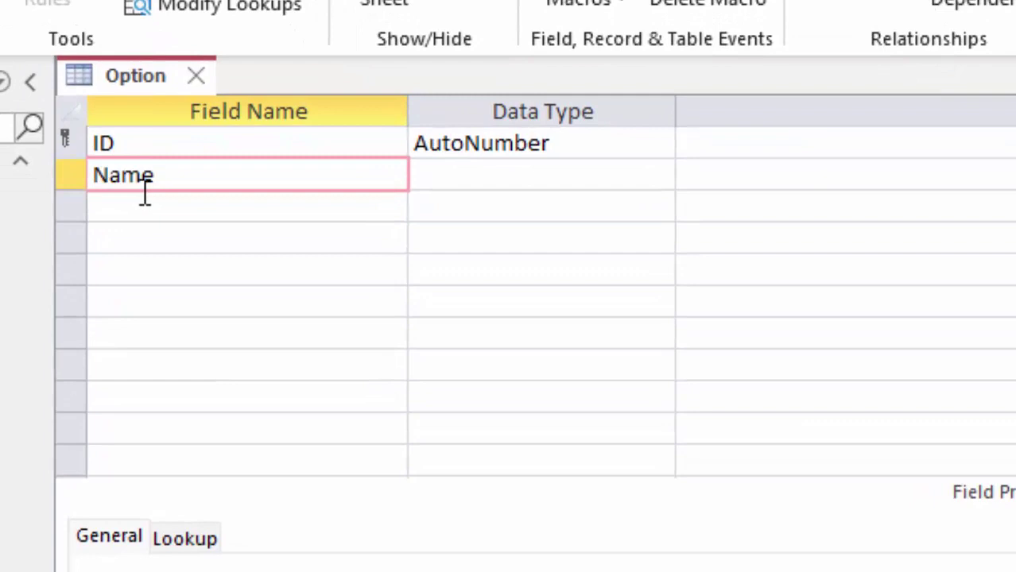
text( od)
key(BackSpace)
key(BackSpace)
text(of_st)
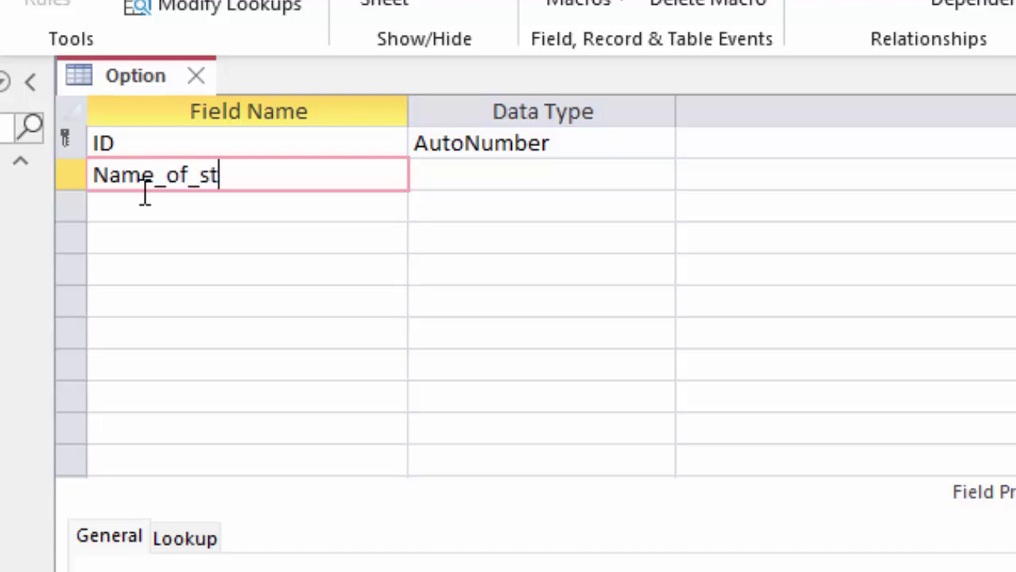
text(udents)
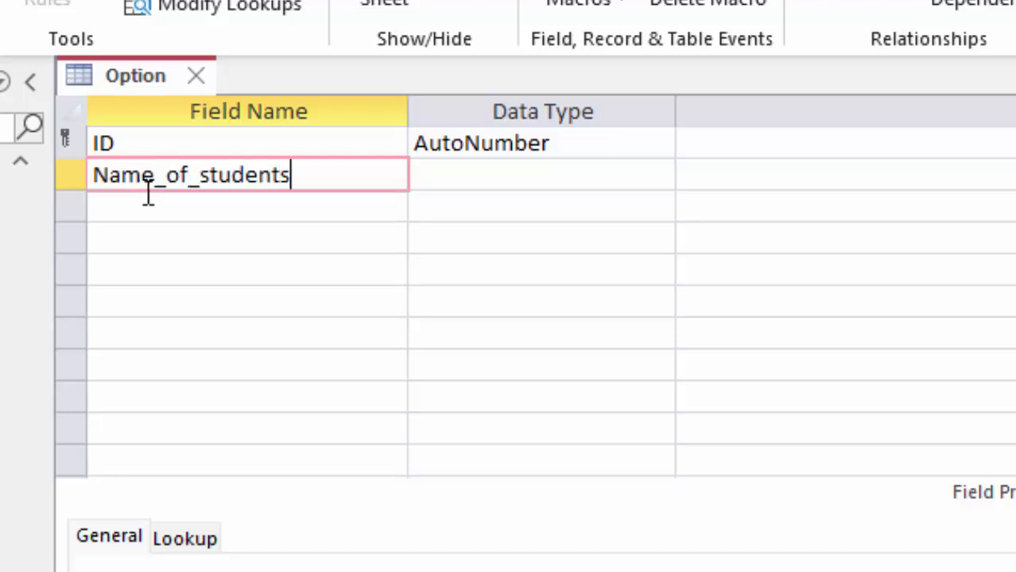
click(581, 188)
Step: Add an Attendance Yes/No field, then save and switch to Datasheet View
click(180, 213)
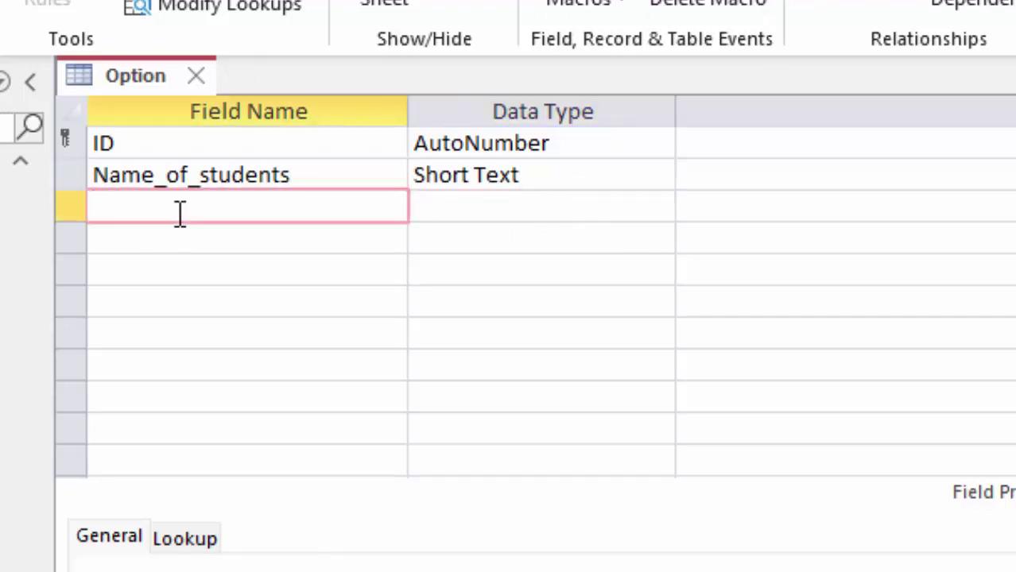
text(Atten)
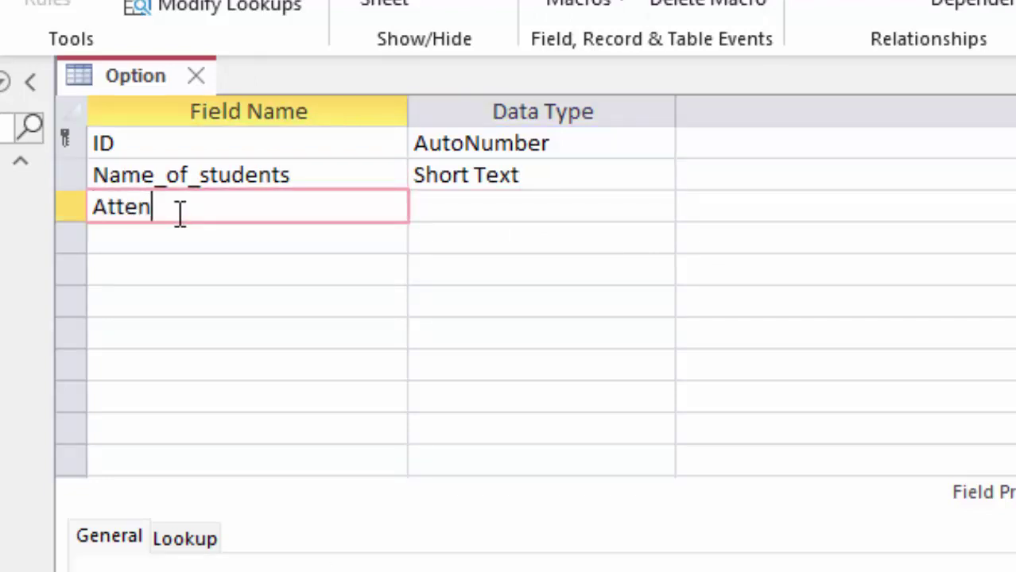
text(tance)
click(529, 208)
click(659, 209)
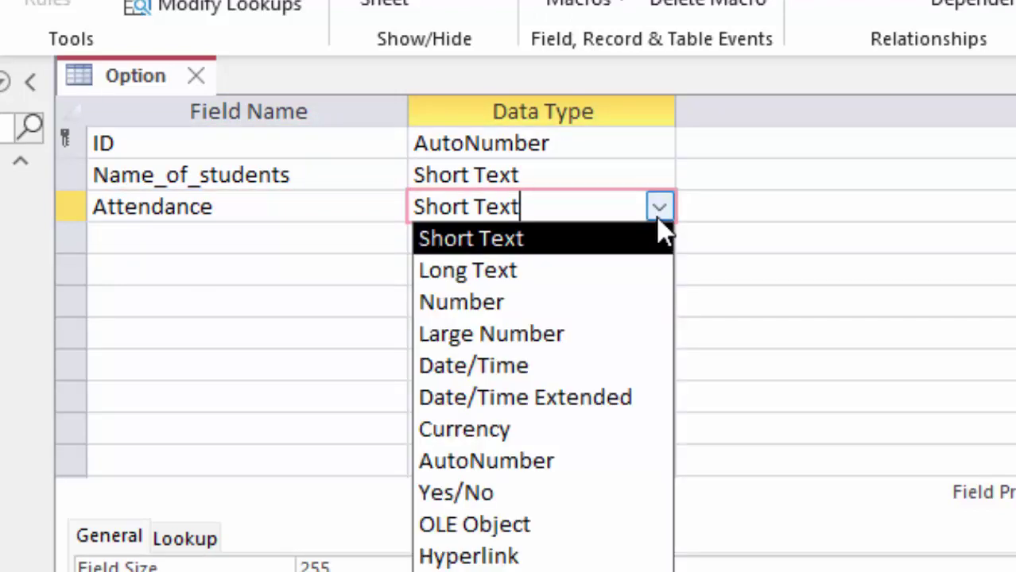
click(586, 507)
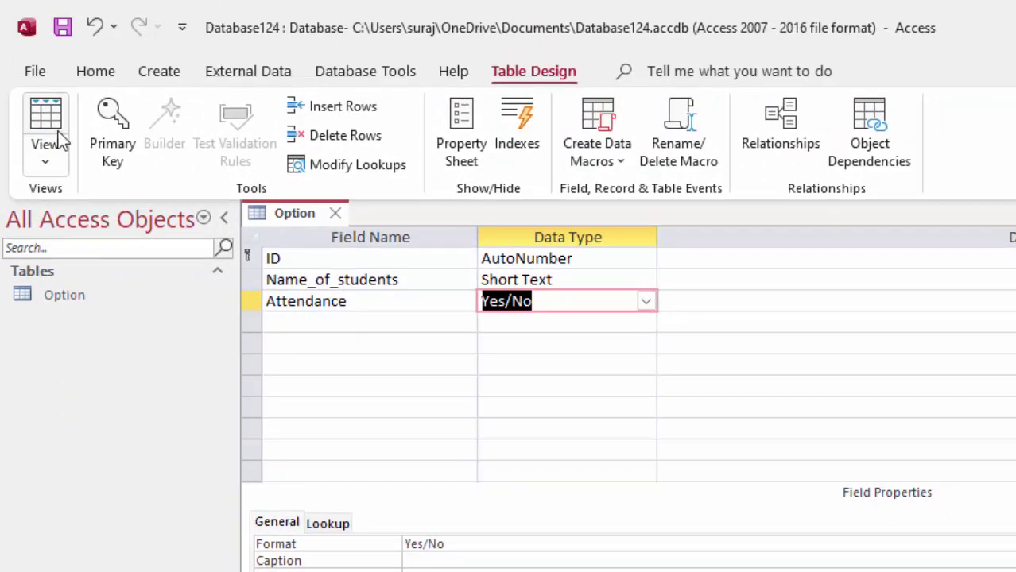
click(58, 125)
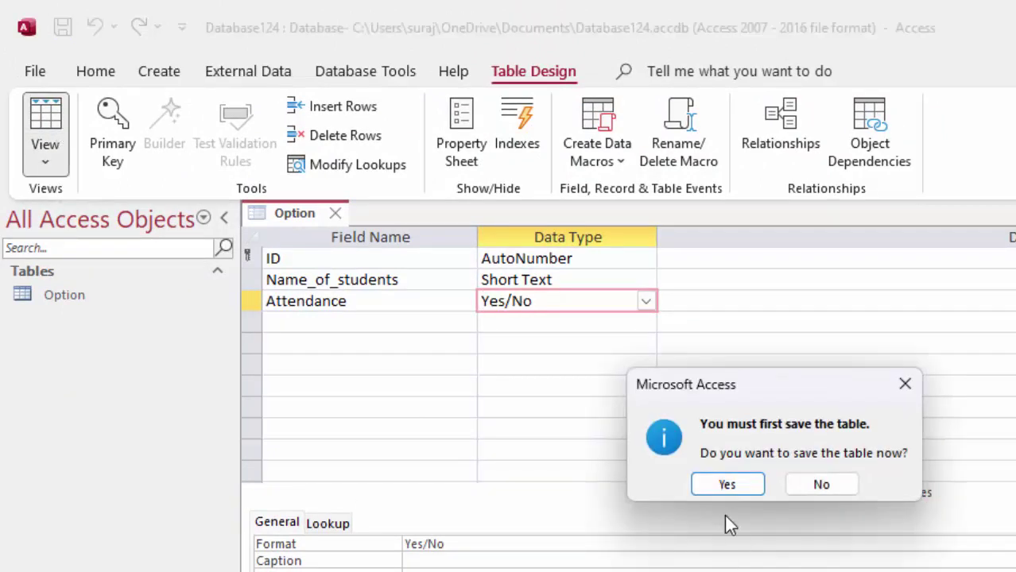
click(715, 486)
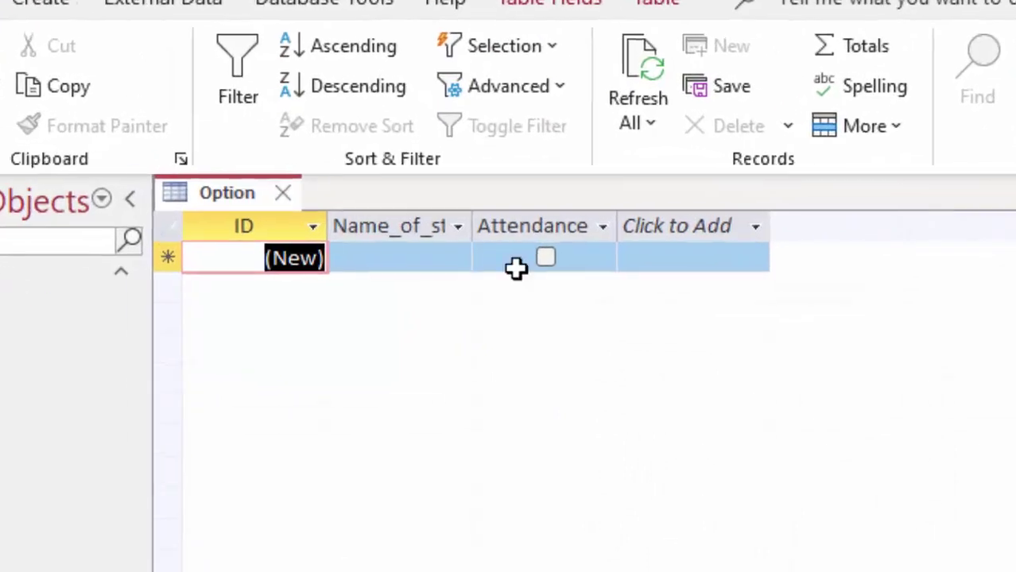
Step: Widen the Name_of_students column and enter Ram, marked present
drag(473, 236, 569, 286)
drag(632, 299, 628, 299)
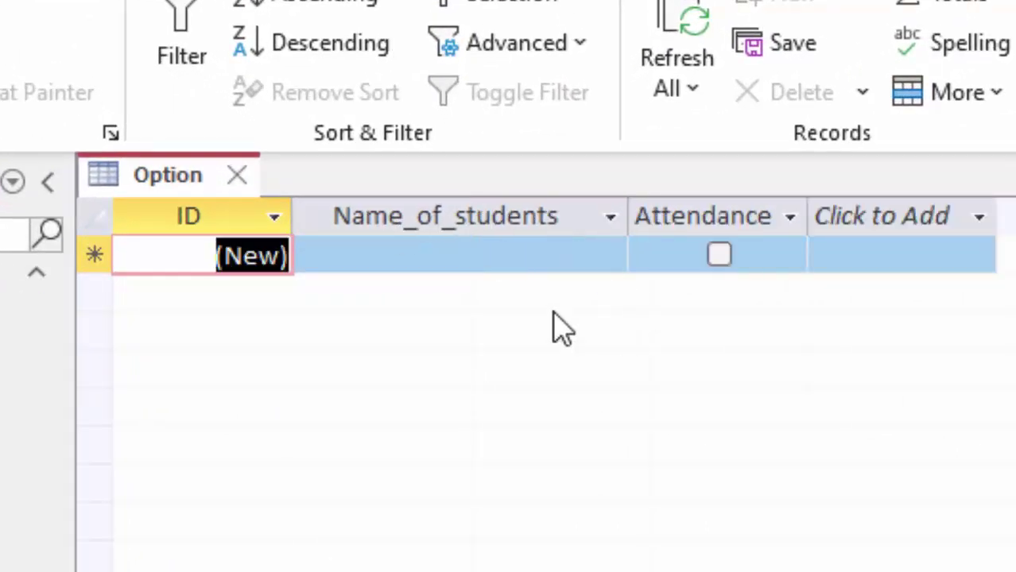
click(493, 259)
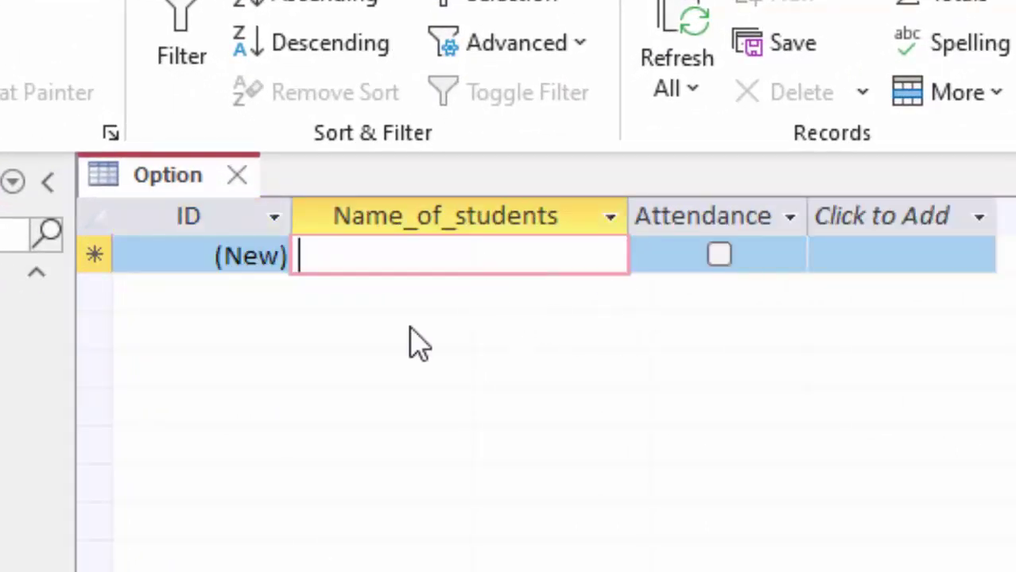
text(Ram)
key(Tab)
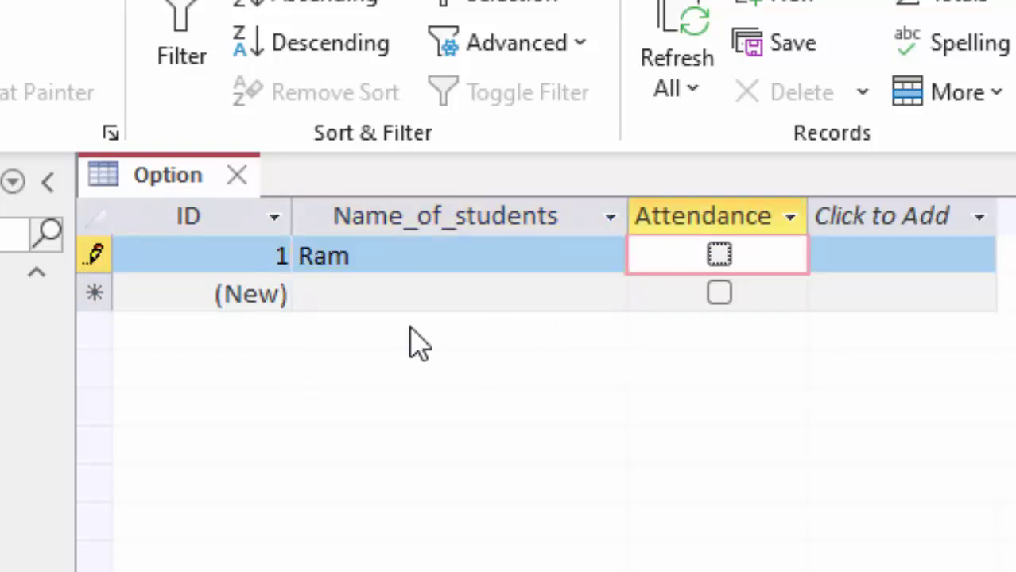
click(718, 254)
Step: Add Gaurav marked present, then a second Gaurav left unmarked
click(367, 296)
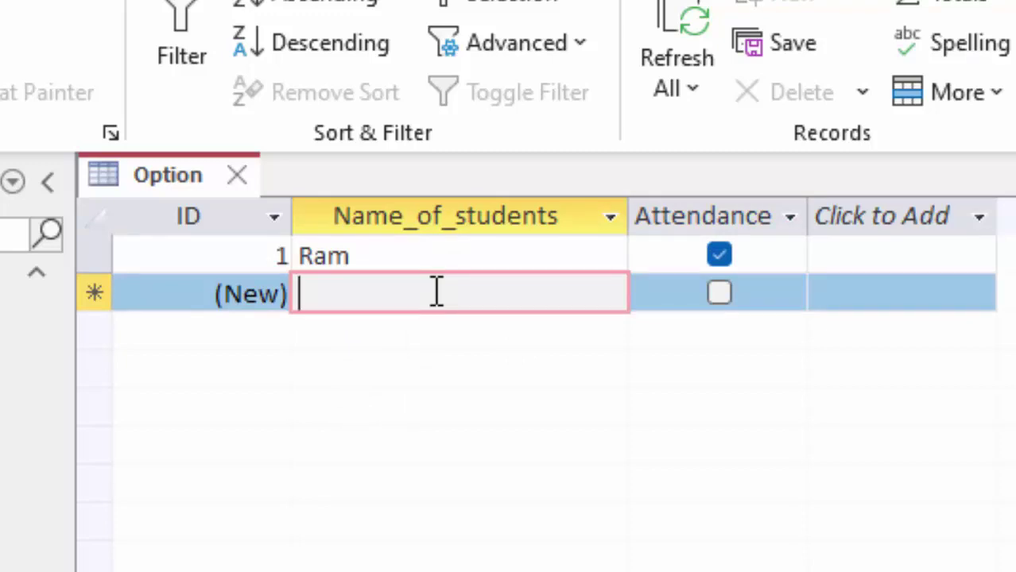
text(Gaurav)
key(Tab)
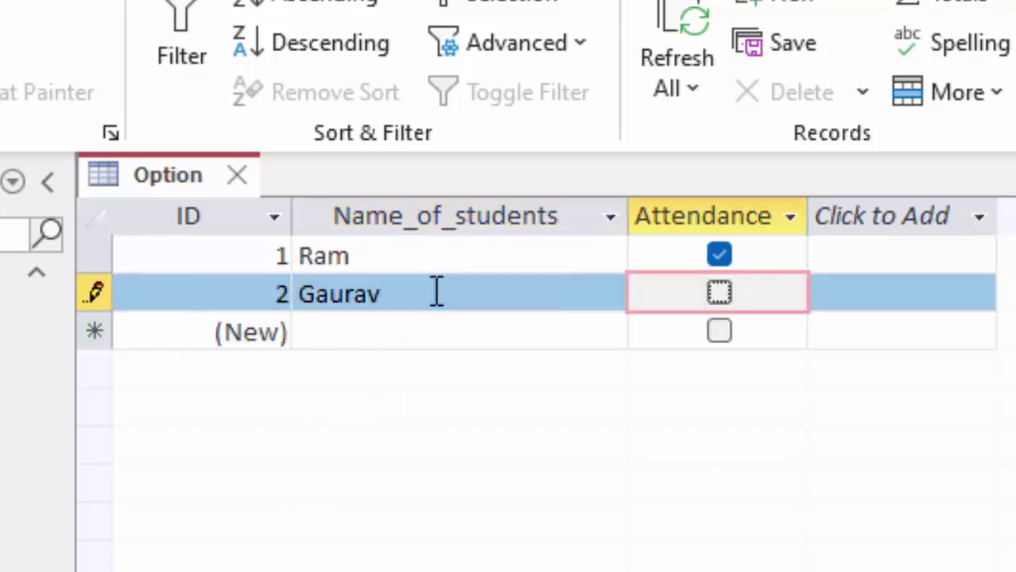
click(722, 297)
click(382, 334)
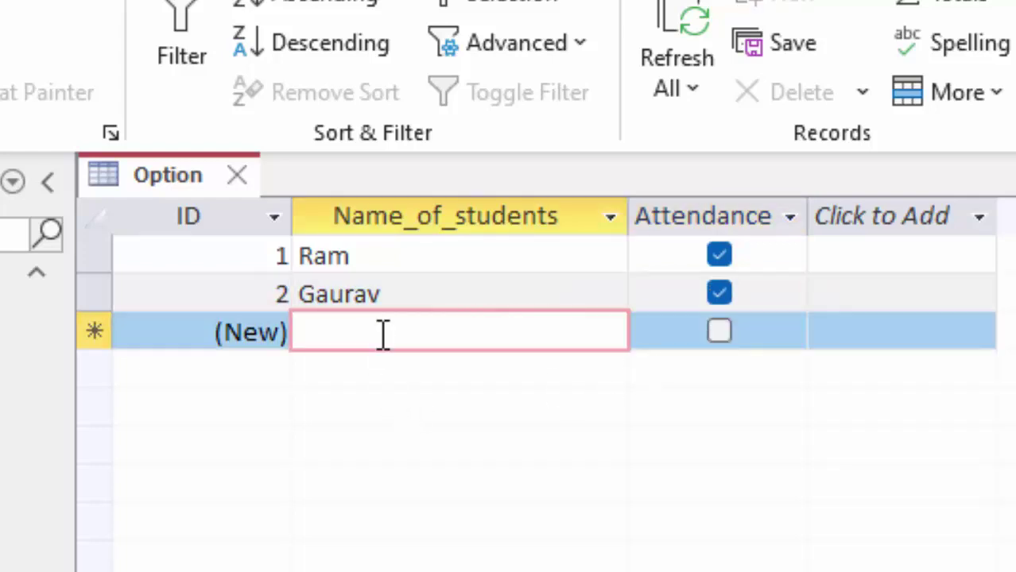
text(Gaurav)
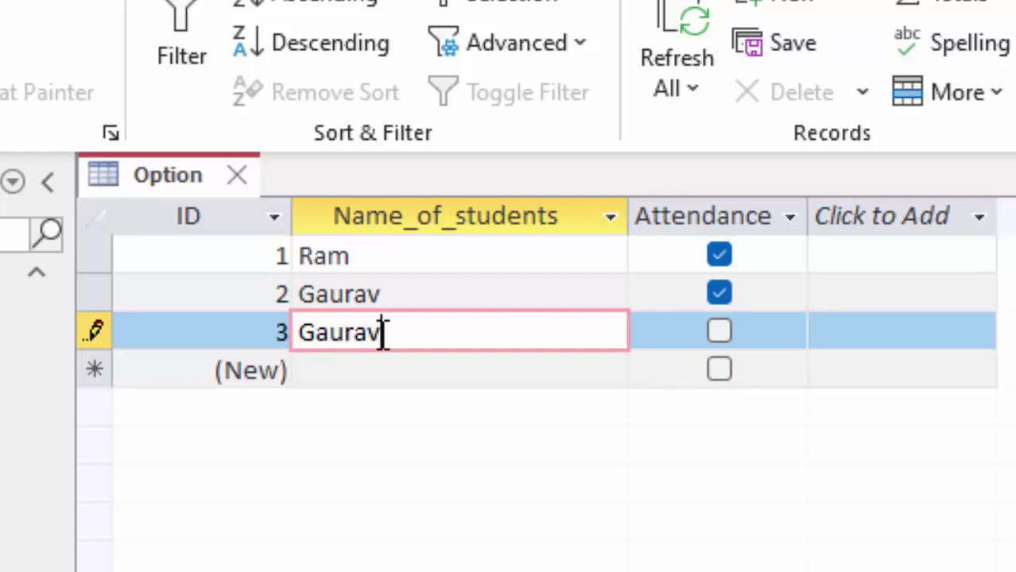
key(Tab)
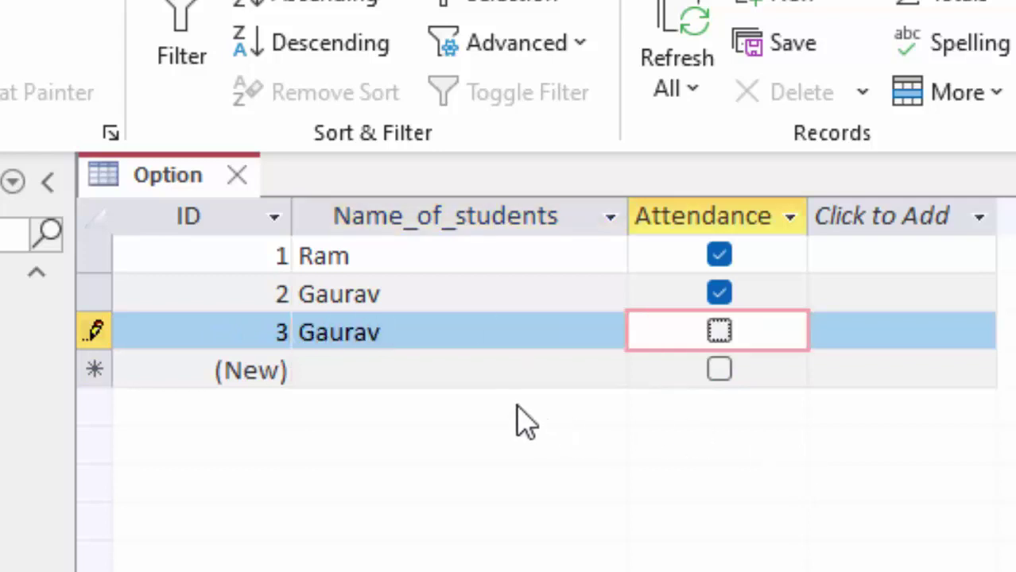
click(411, 340)
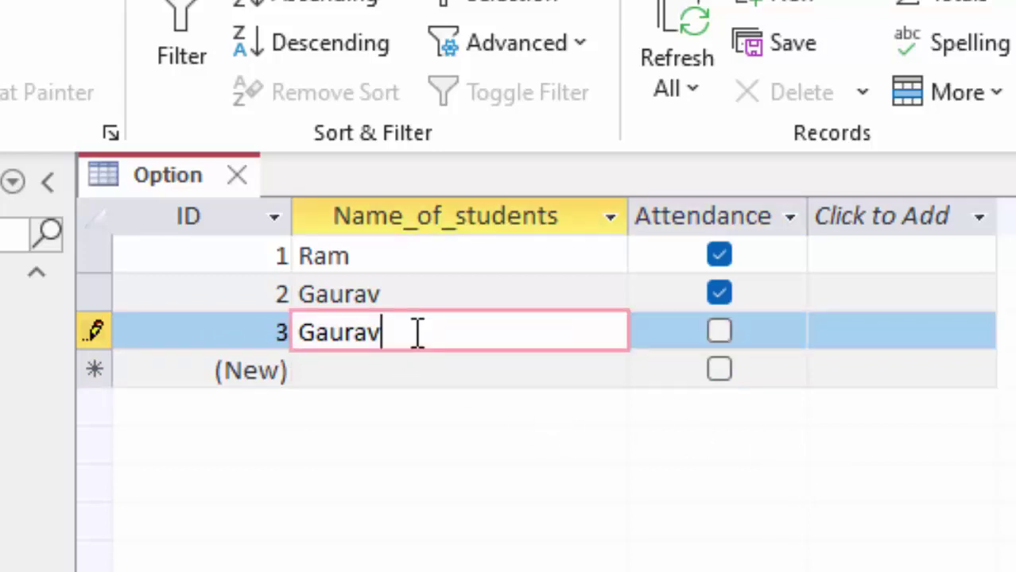
Step: Add Suraj and Yuvraj marked present, and Neeraj unmarked
click(417, 380)
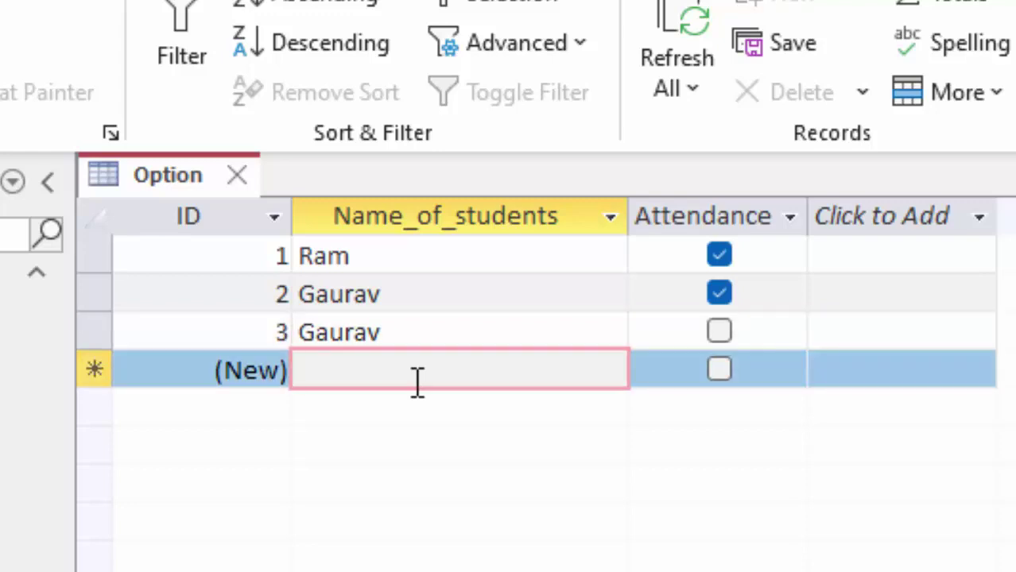
text(Suraj)
key(Tab)
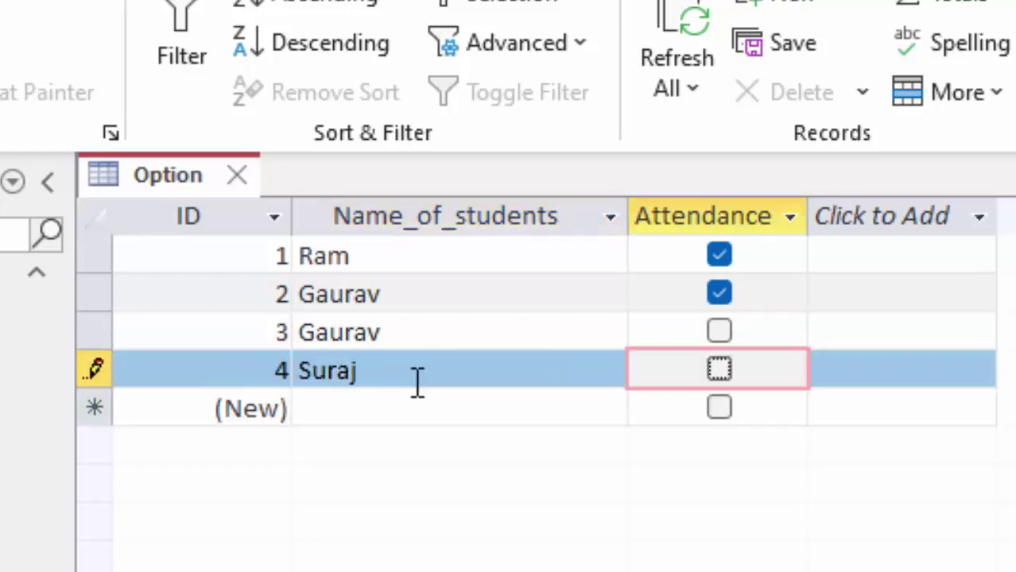
click(720, 368)
click(396, 407)
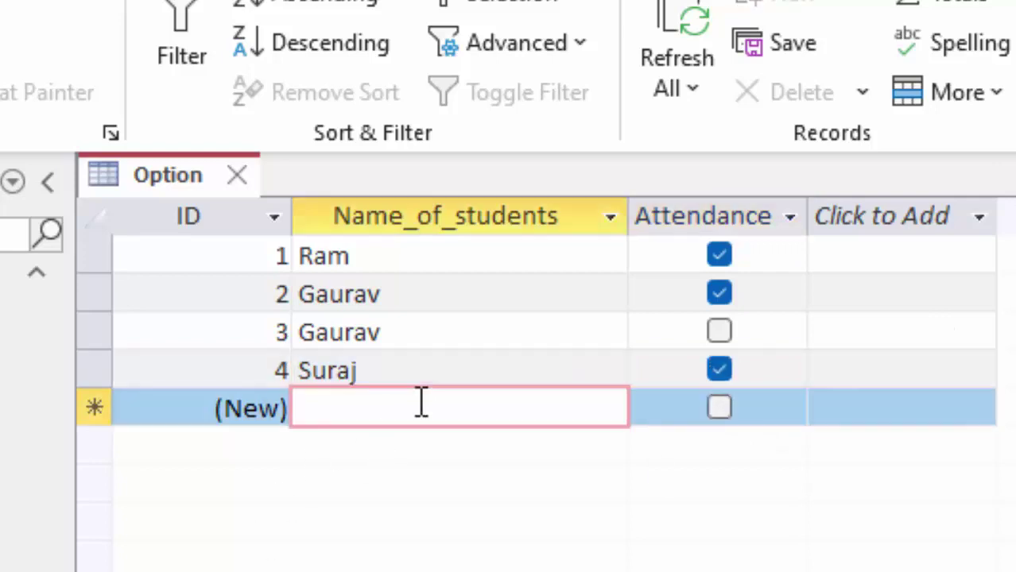
text(Neeraj)
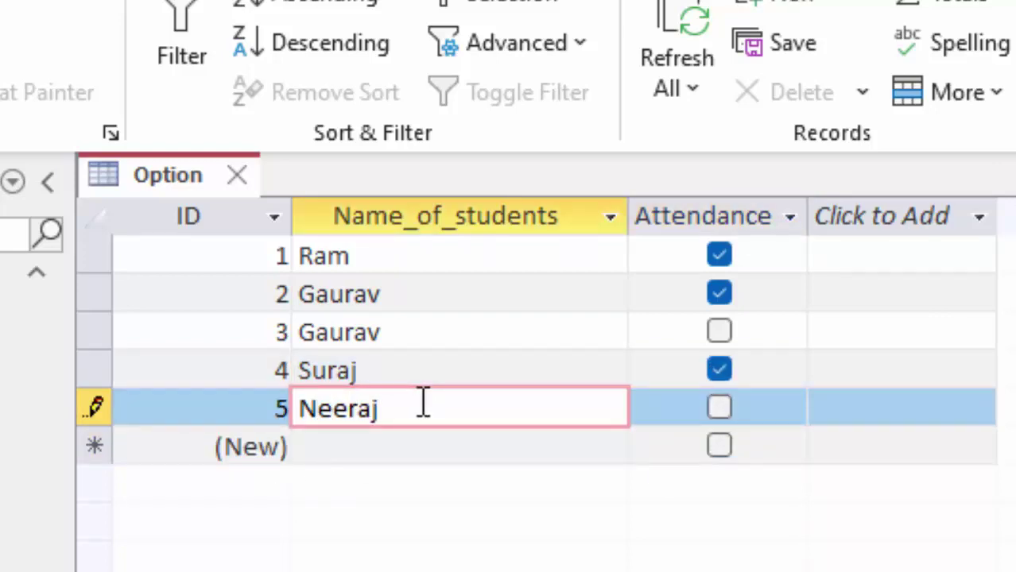
click(356, 450)
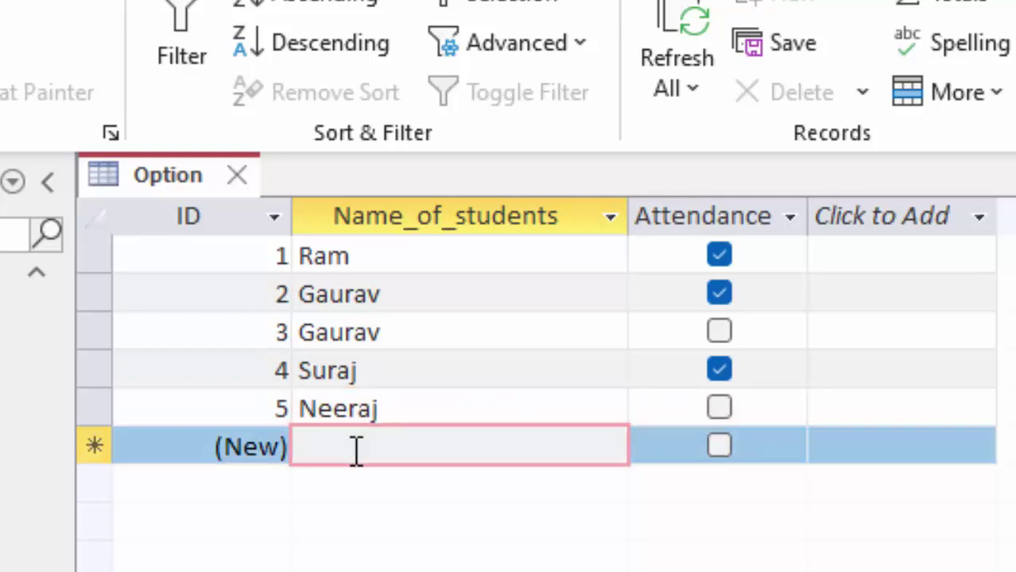
text(Yuv)
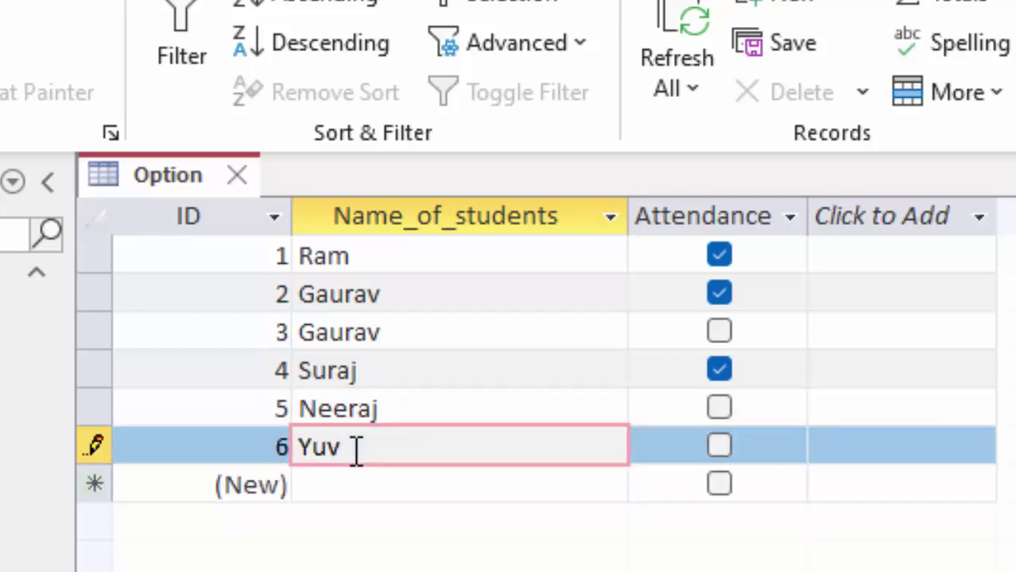
text(raj)
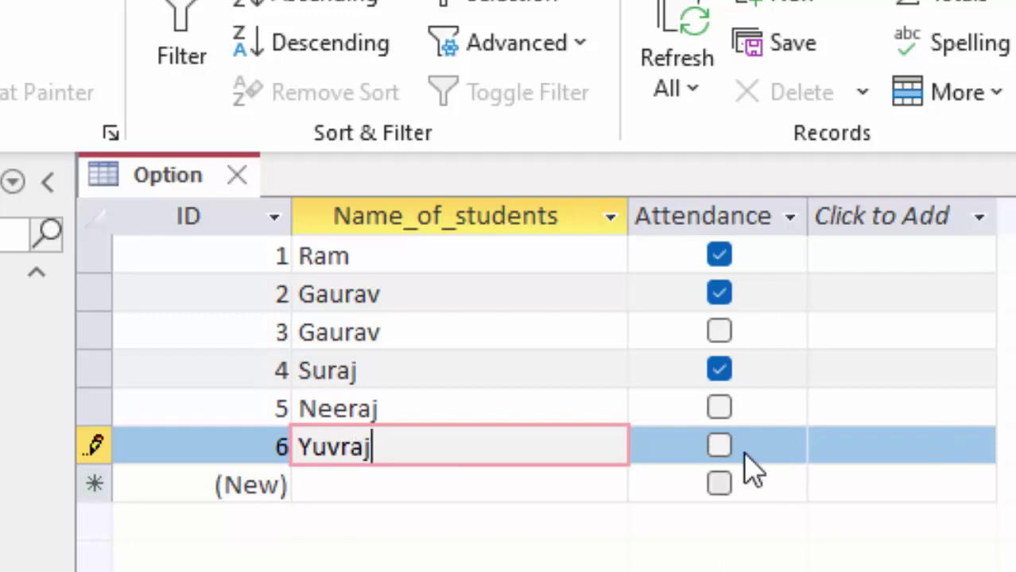
click(719, 445)
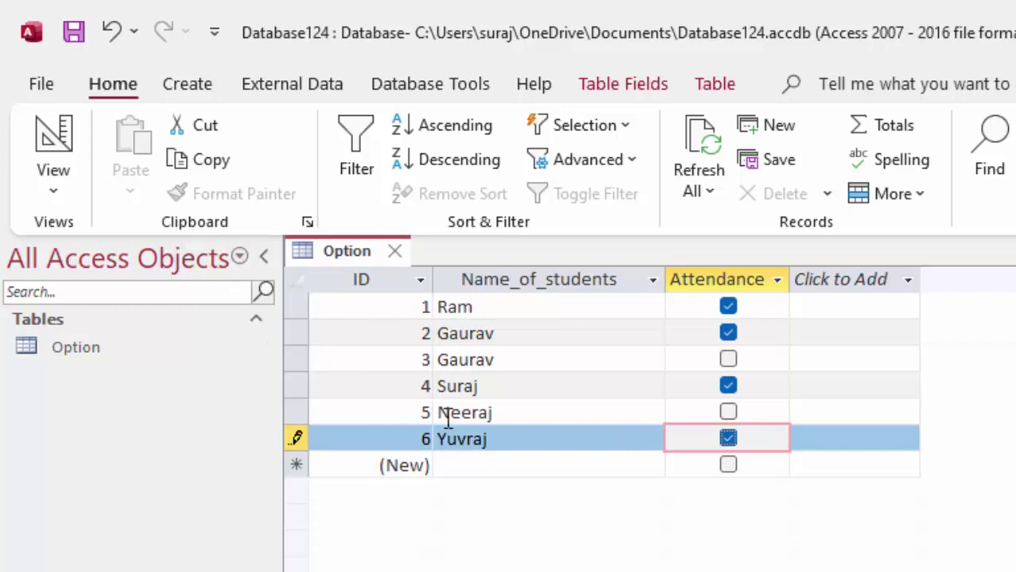
click(504, 466)
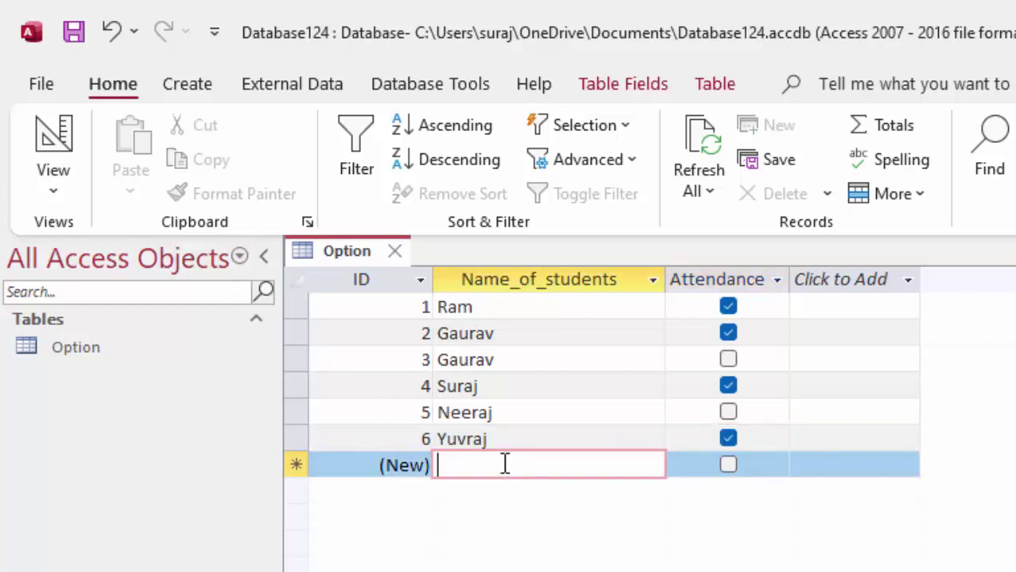
Step: Add a Totals row with Count on Attendance, then tick the second Gaurav (ID 3)
click(879, 128)
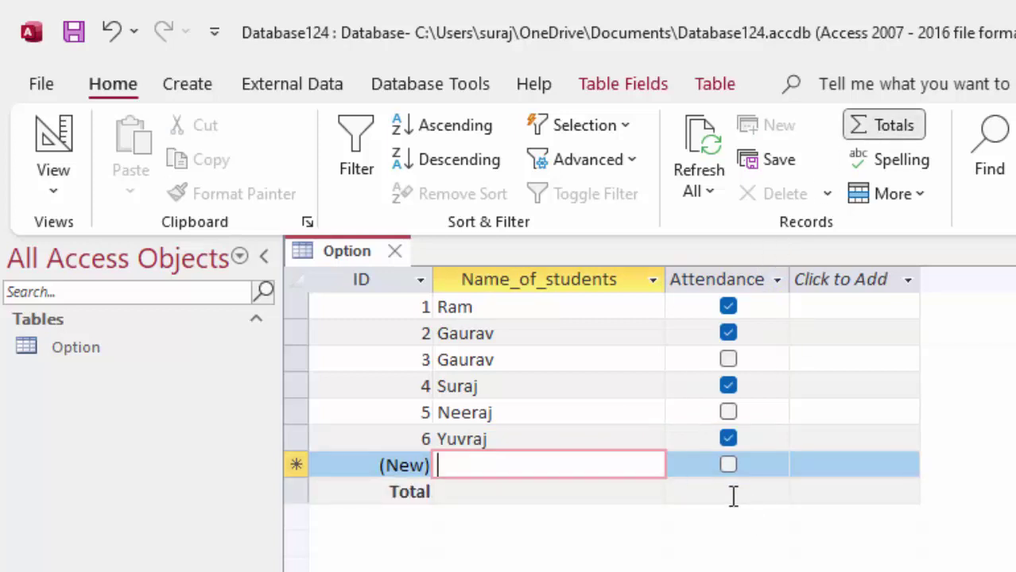
click(617, 493)
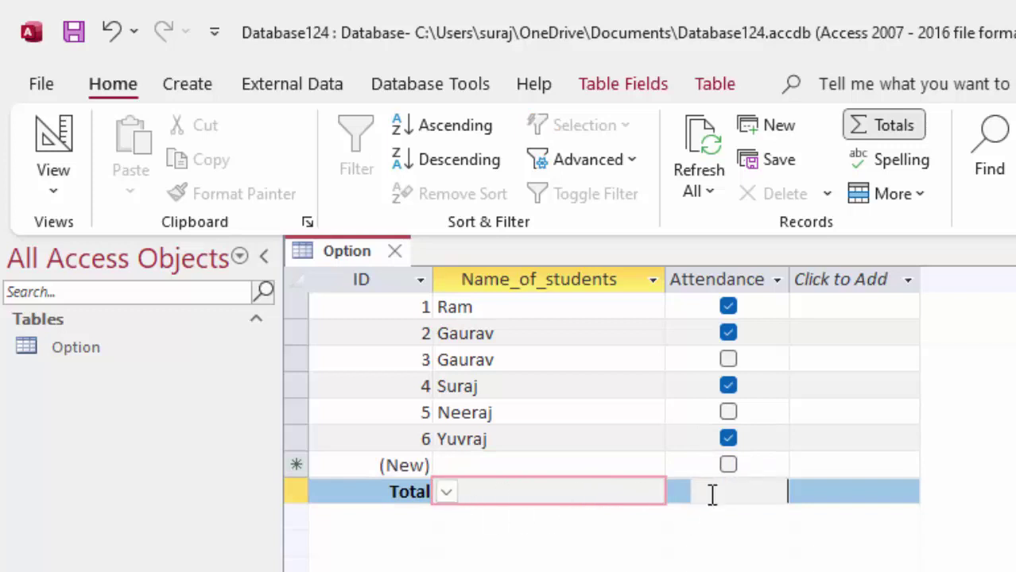
click(710, 493)
click(678, 492)
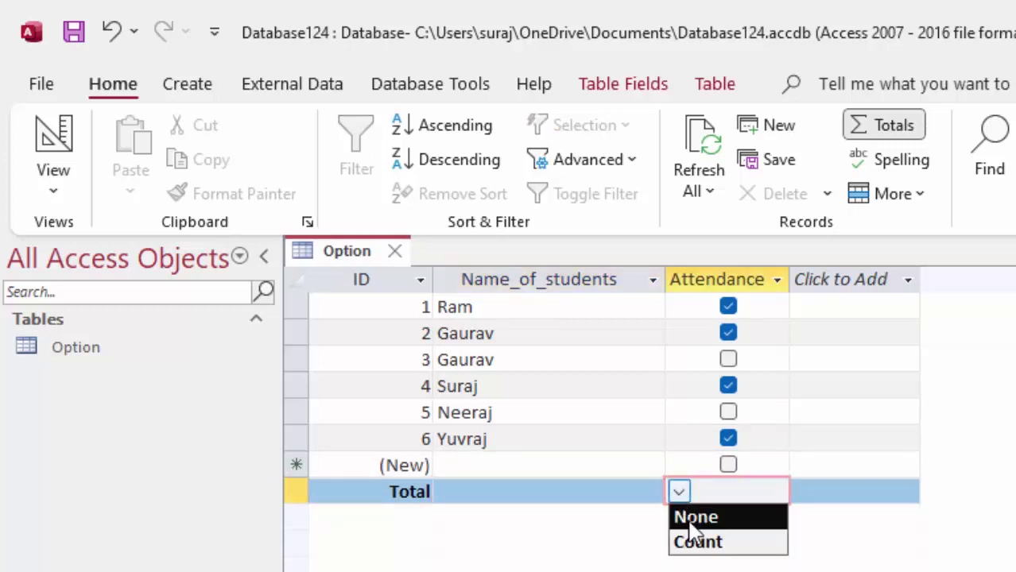
click(717, 545)
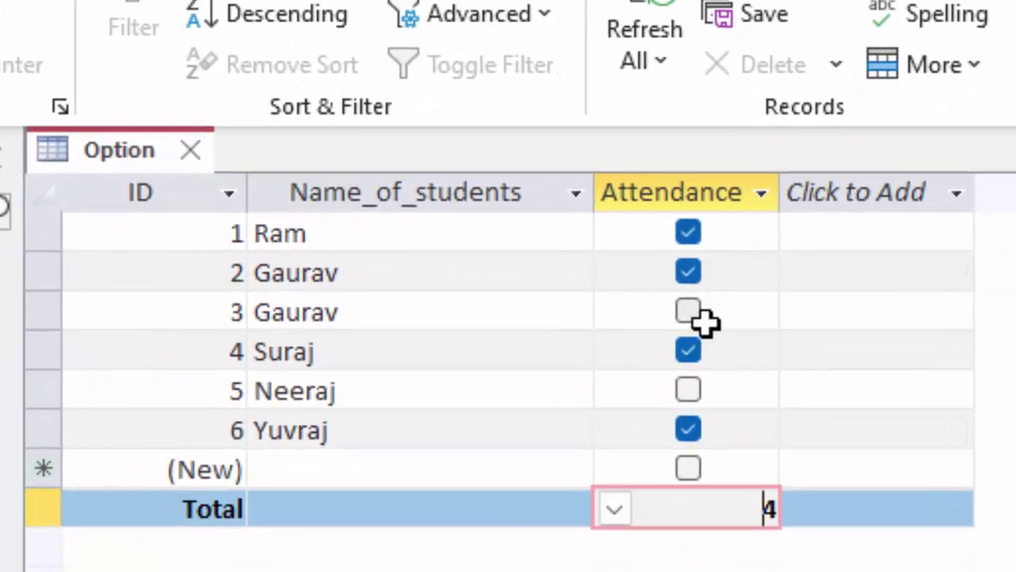
click(689, 312)
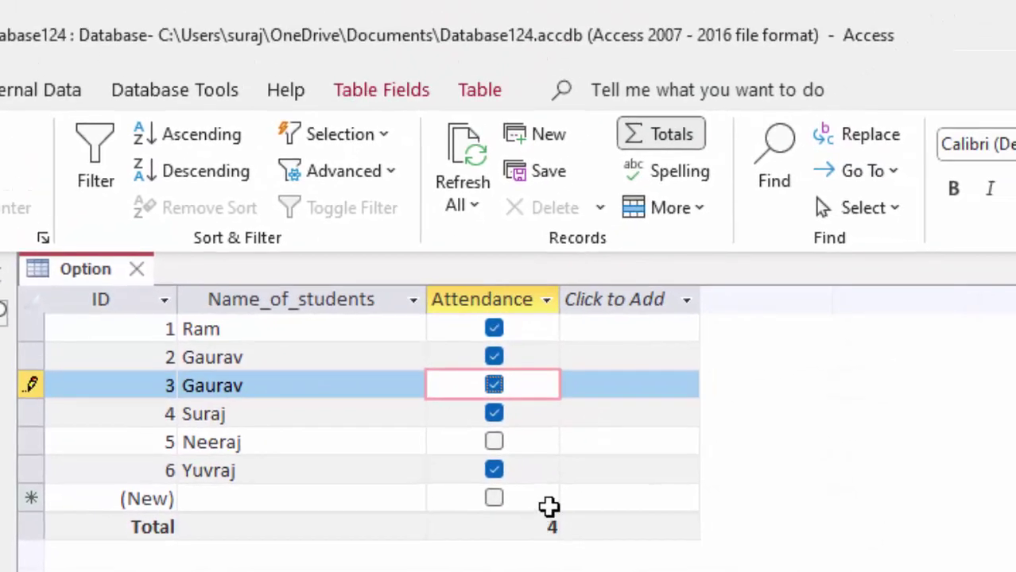
Step: Refresh the table, tick Neeraj as present, and refresh again
click(468, 195)
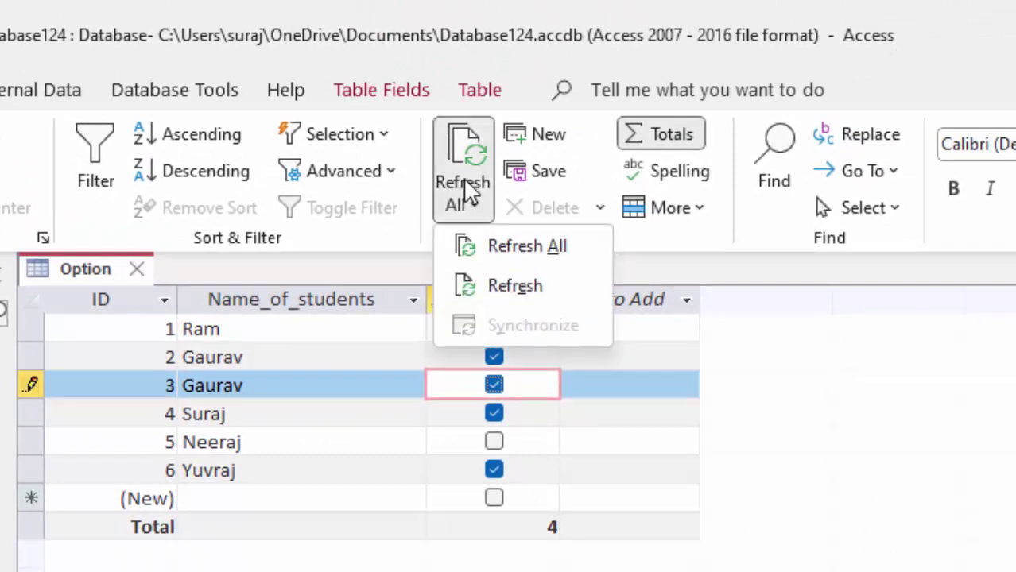
click(526, 248)
click(509, 529)
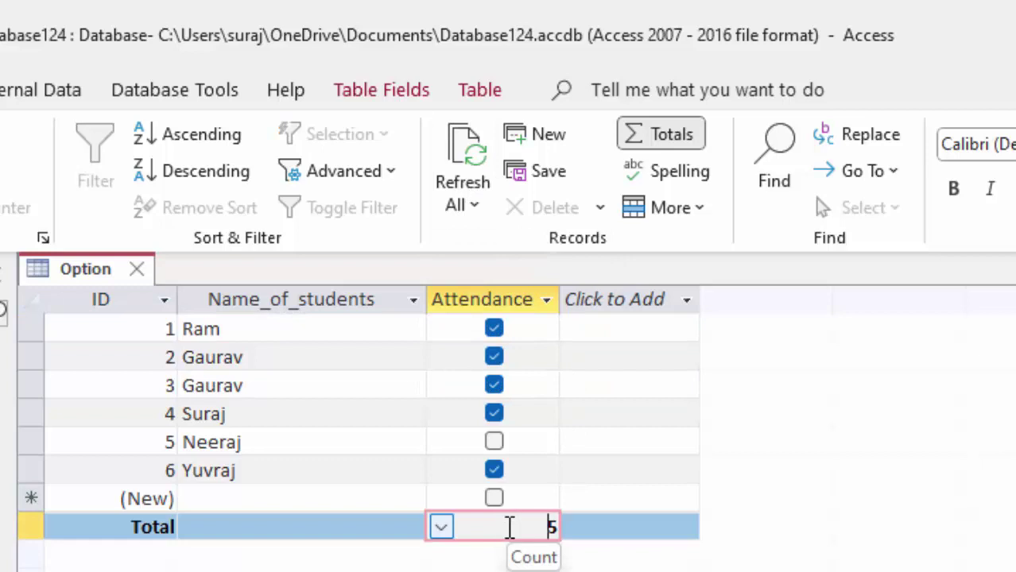
click(494, 442)
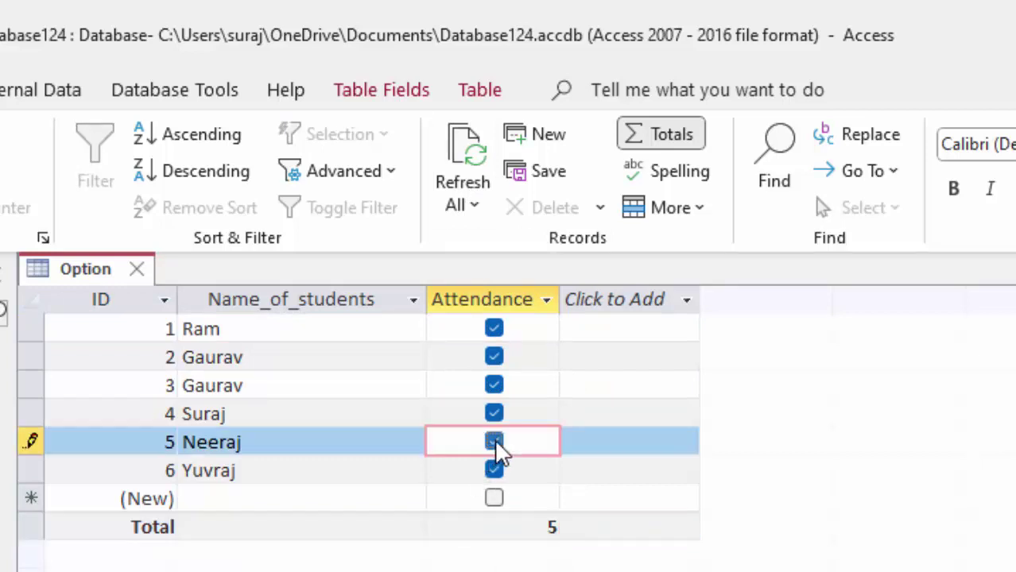
click(463, 204)
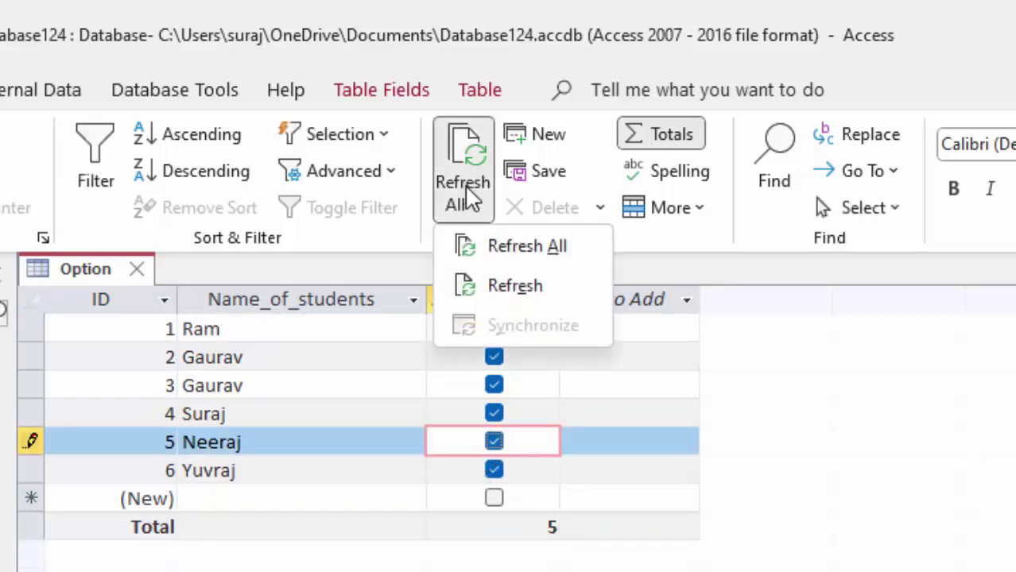
click(524, 242)
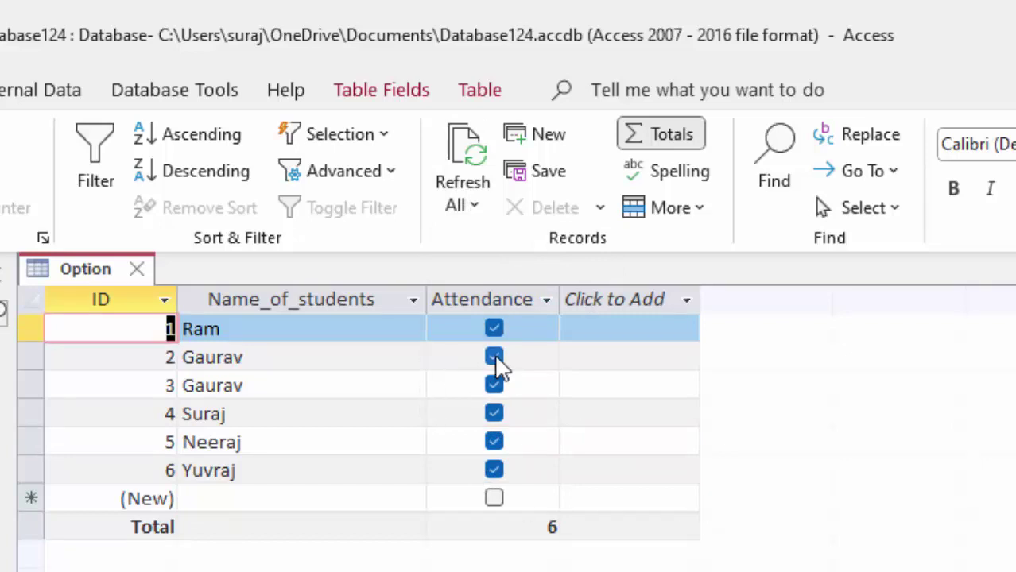
Step: Untick Ram and the first Gaurav, refresh, and check the Attendance total shows 4
click(494, 327)
click(504, 363)
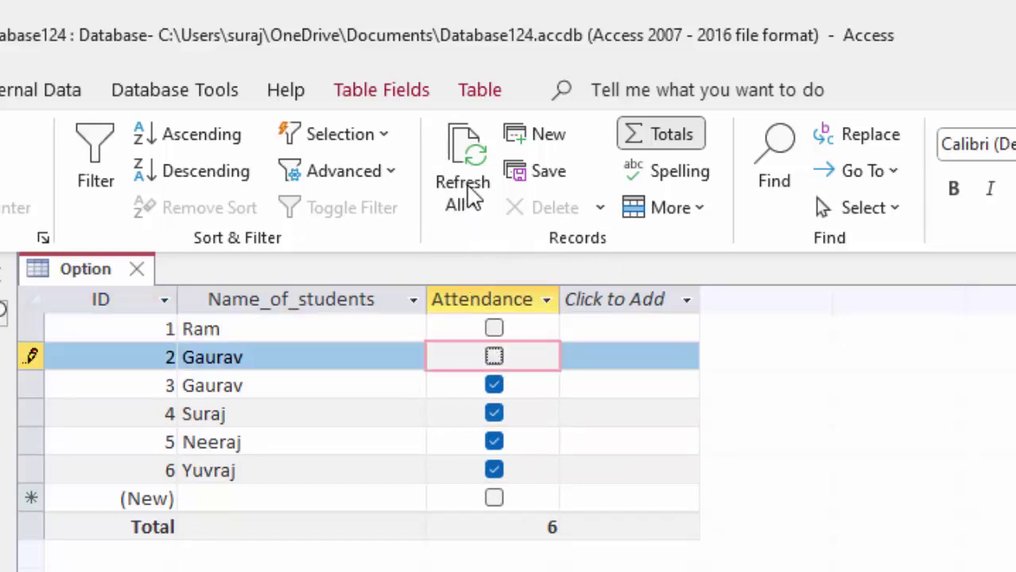
click(486, 159)
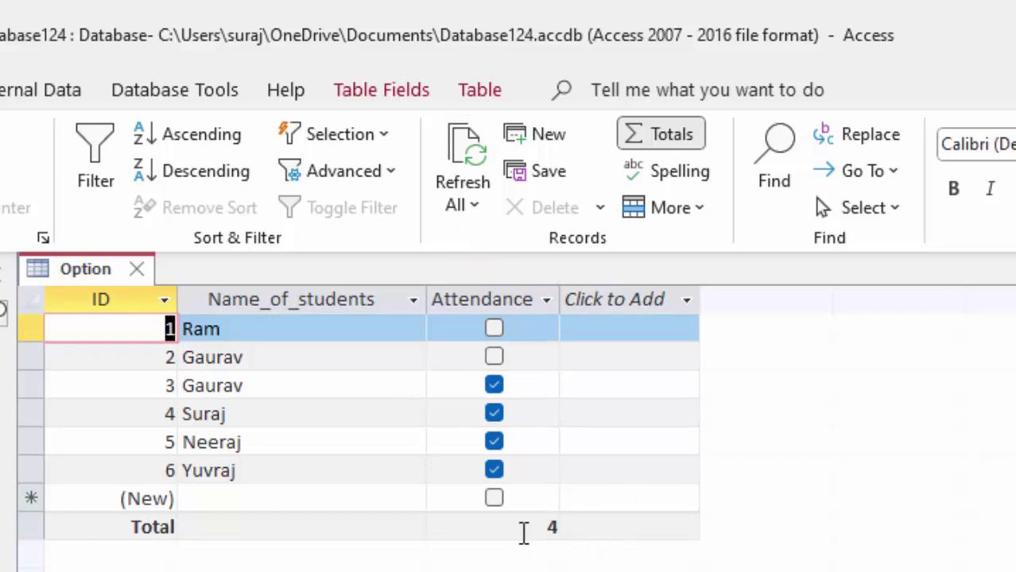
click(528, 526)
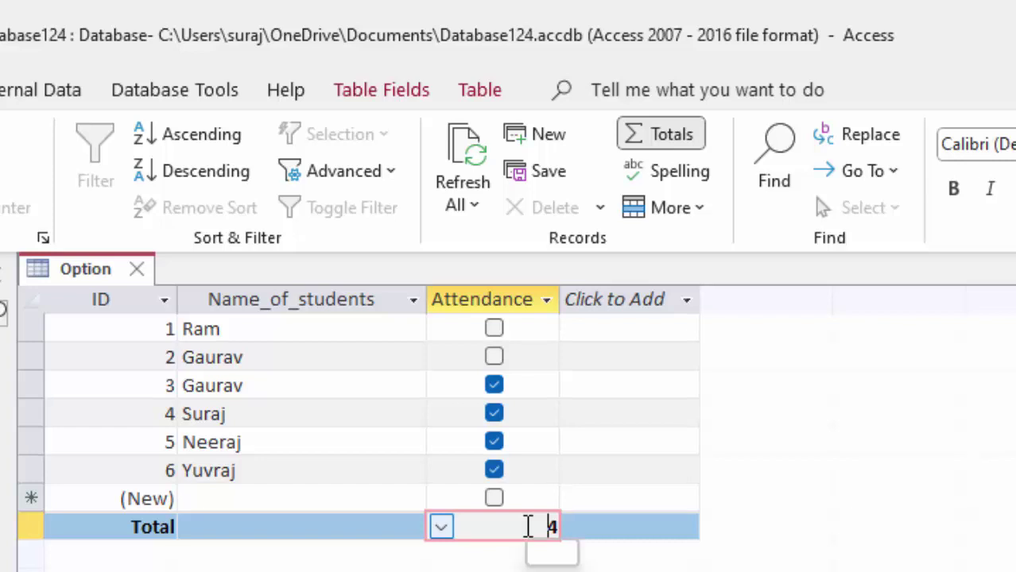